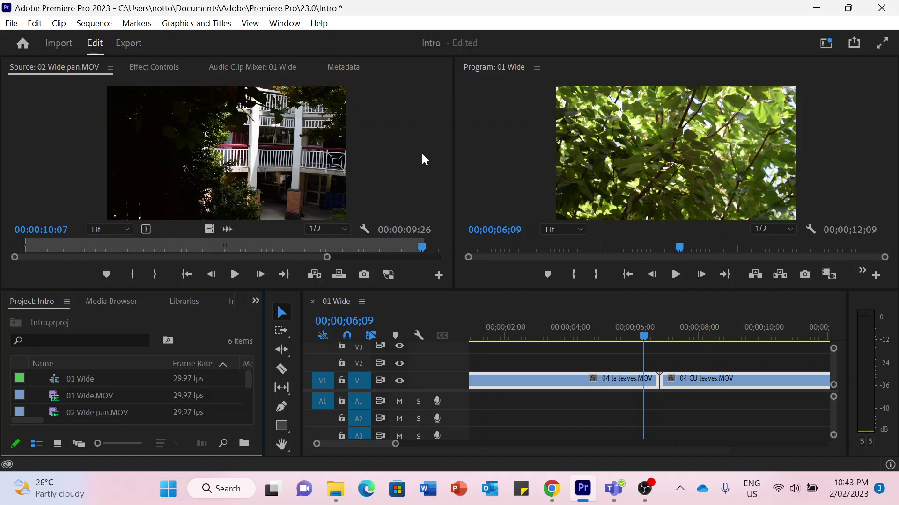
Switch the window layout to the Editing workspace.
left_click(283, 26)
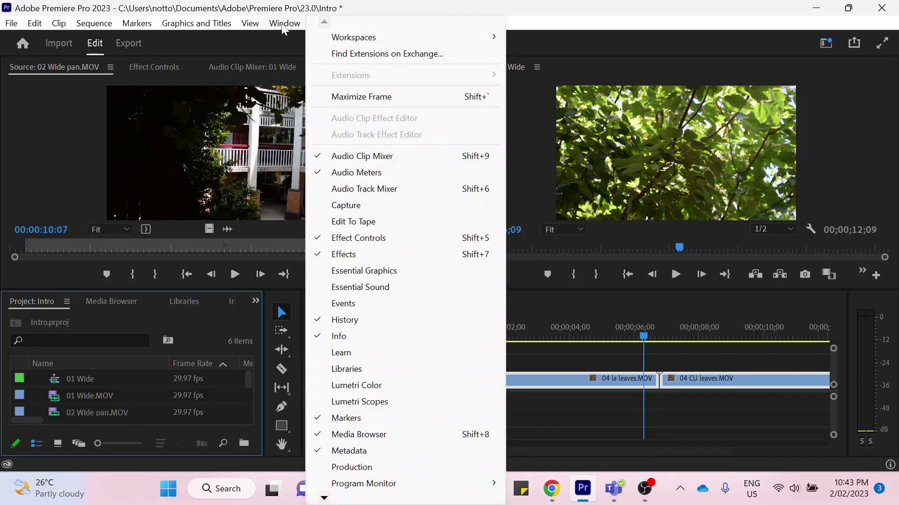
mouse_move(379, 35)
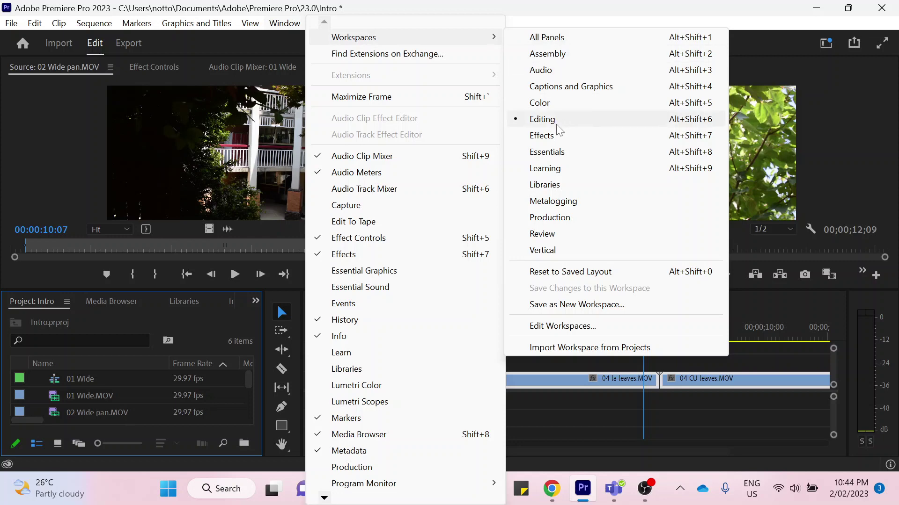
left_click(544, 120)
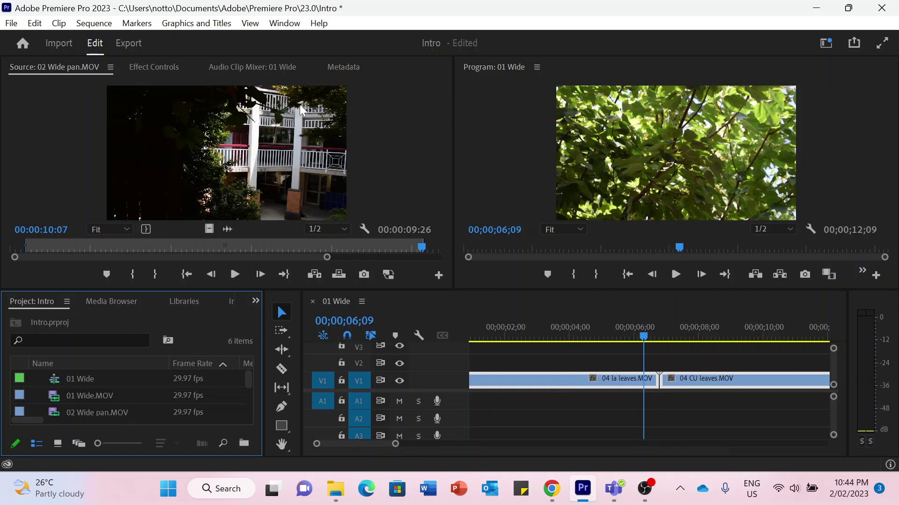
Load 01 Wide.MOV as the source and mark In at 00:00:05:03 and Out at 00:00:12:02.
double_click(89, 397)
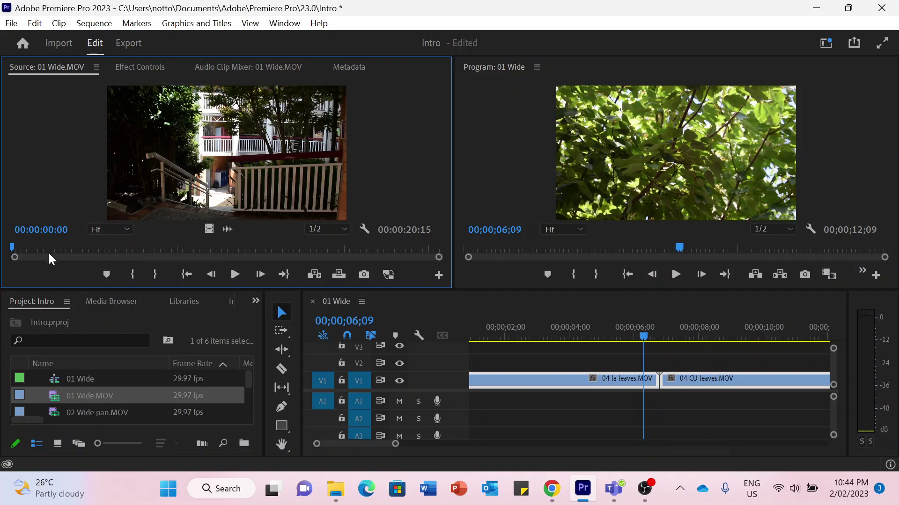
left_click(106, 248)
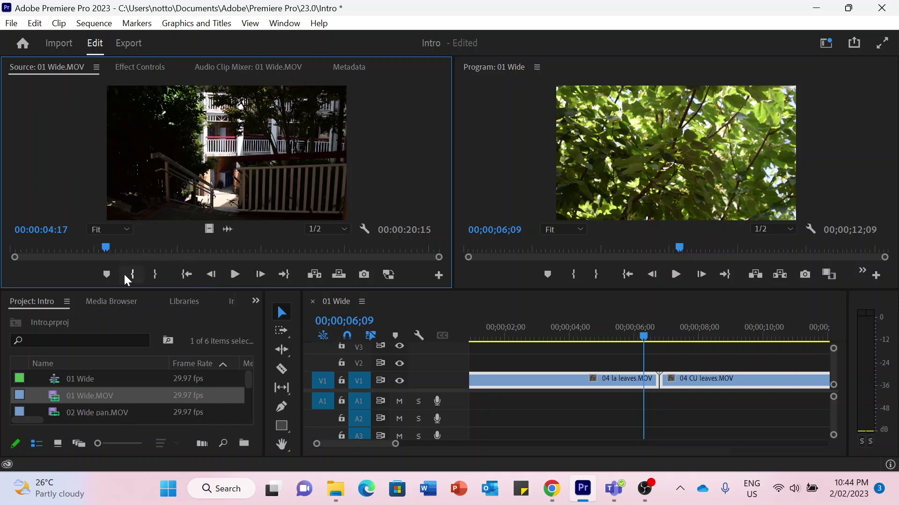
left_click(118, 246)
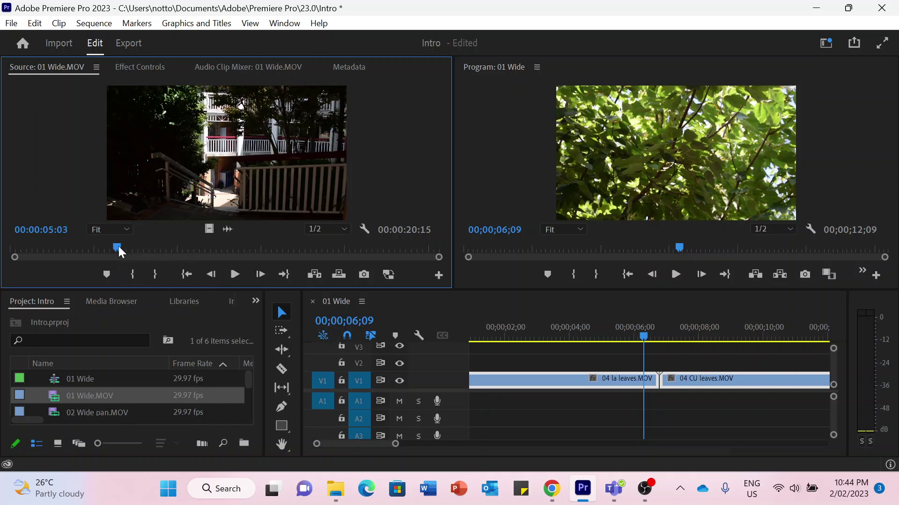
left_click(133, 274)
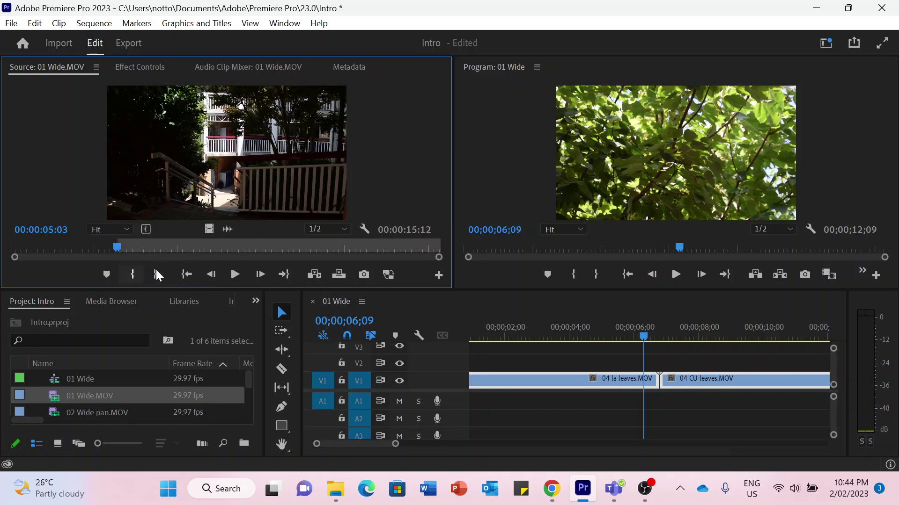
left_click(265, 242)
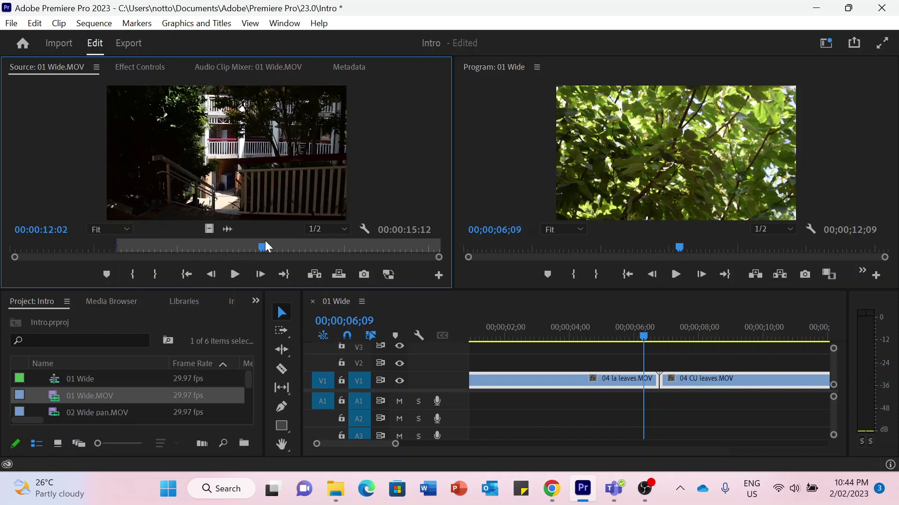
left_click(155, 275)
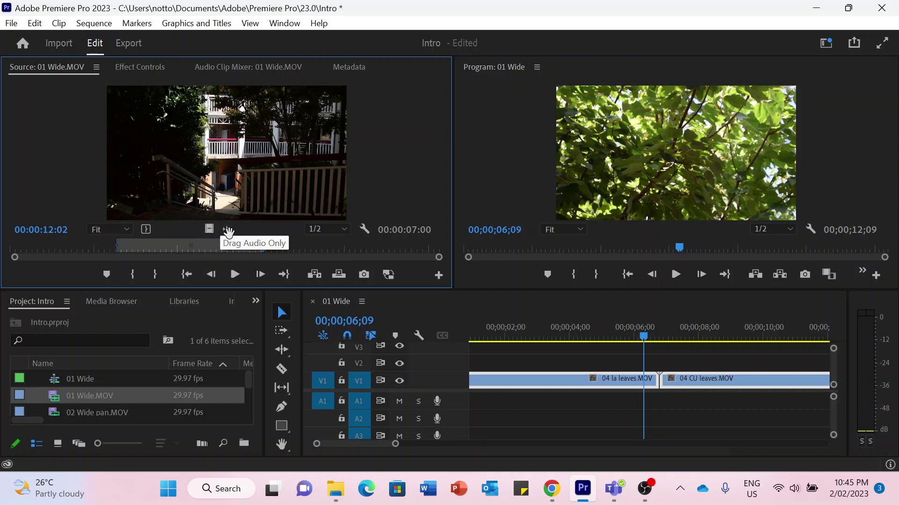
Drag the marked video-only range of 01 Wide.MOV onto track V2 above the leaves clips.
left_click_drag(206, 230, 493, 362)
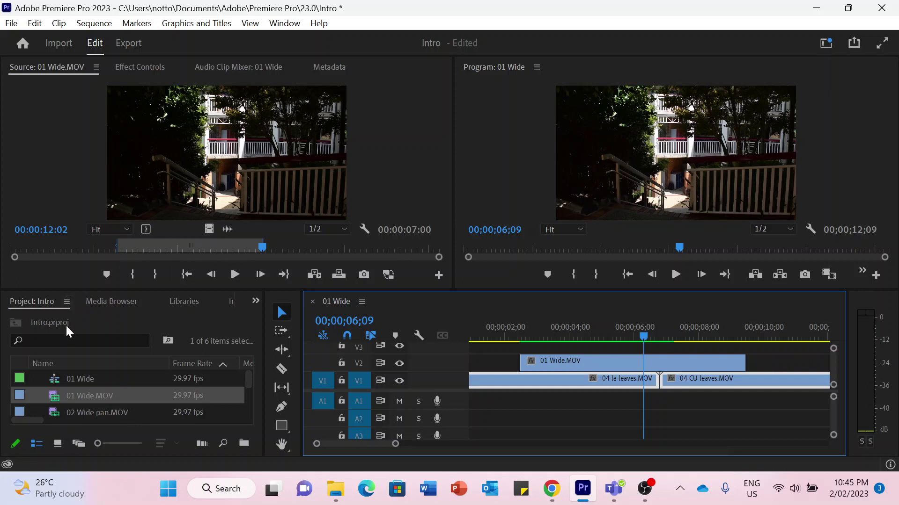
Reposition 01 Wide.MOV on V2 and shift 04 CU leaves.MOV later and back on V1.
left_click(593, 360)
left_click_drag(593, 361, 607, 371)
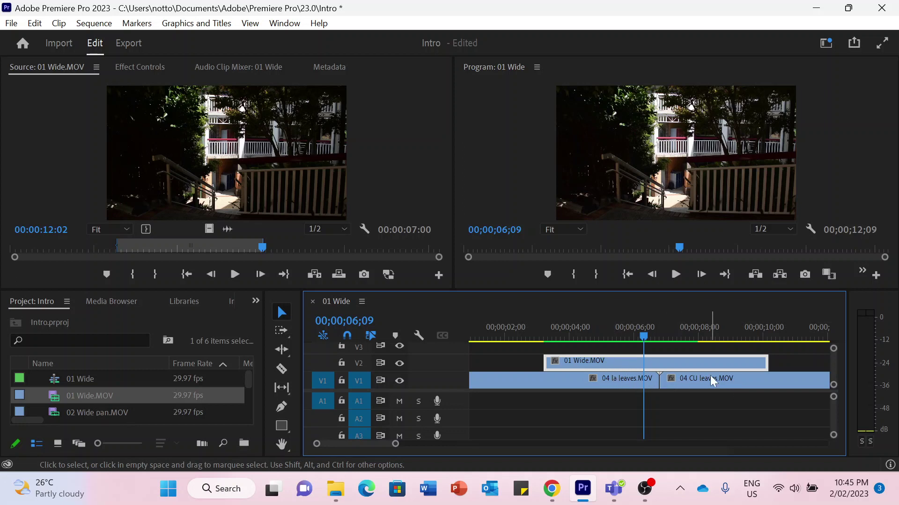
left_click_drag(682, 380, 744, 384)
double_click(669, 360)
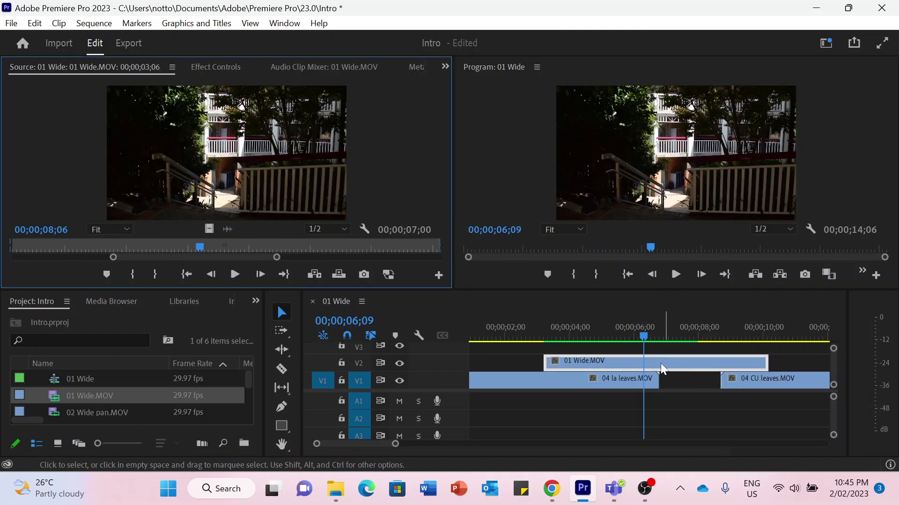
left_click_drag(776, 376, 717, 380)
Align 01 Wide.MOV with the cut at 00;00;07;00 and insert it into V1 between the leaves clips.
left_click(655, 359)
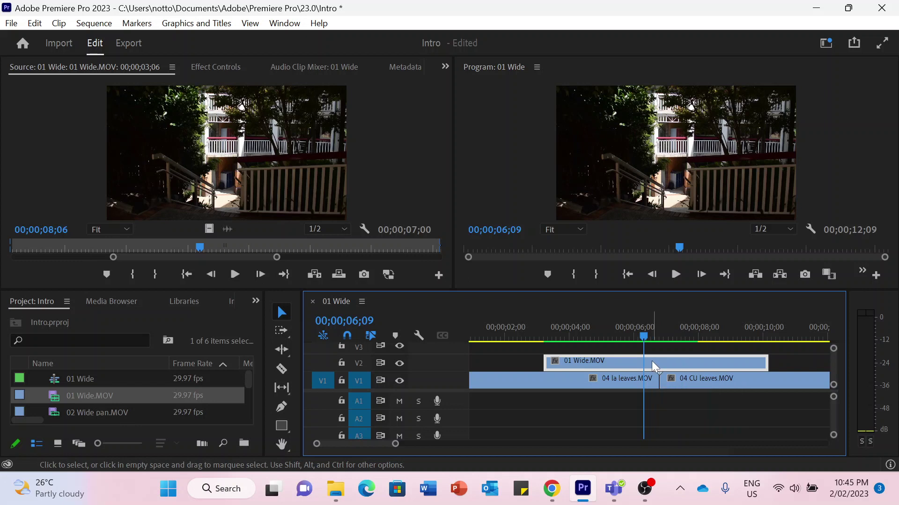
left_click_drag(652, 364, 663, 367)
left_click(668, 333)
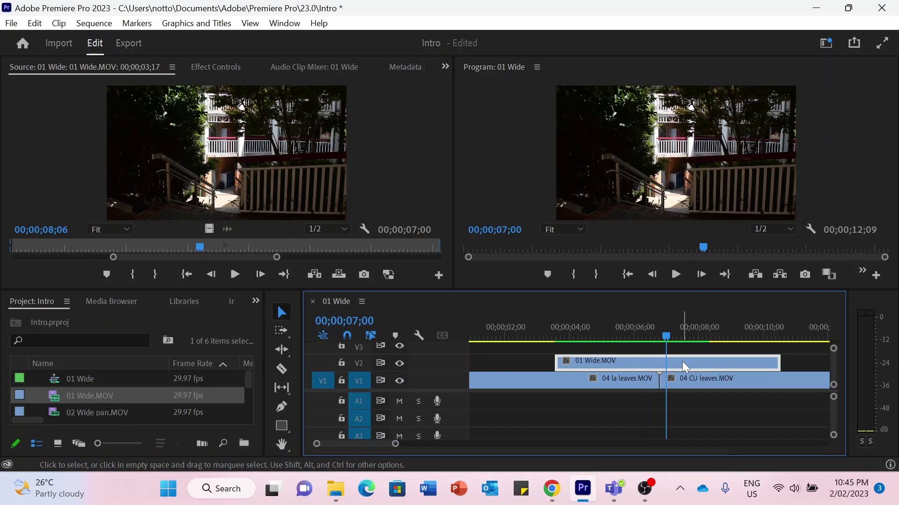
left_click_drag(574, 363, 684, 362)
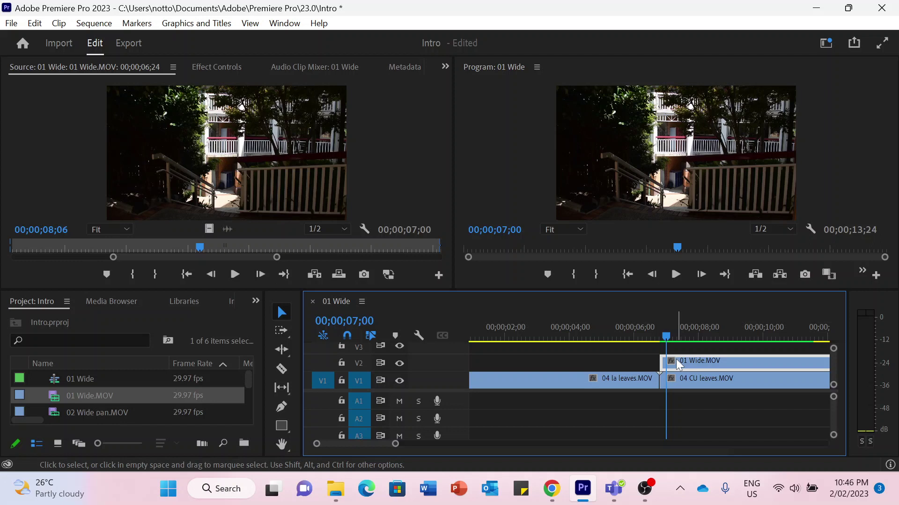
left_click_drag(676, 360, 677, 377)
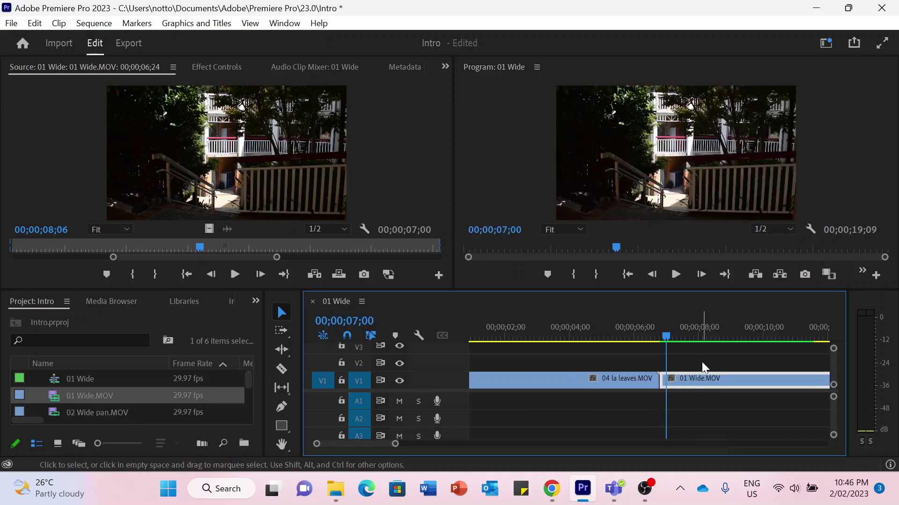
scroll(701, 362, "down", 3)
scroll(701, 361, "up", 3)
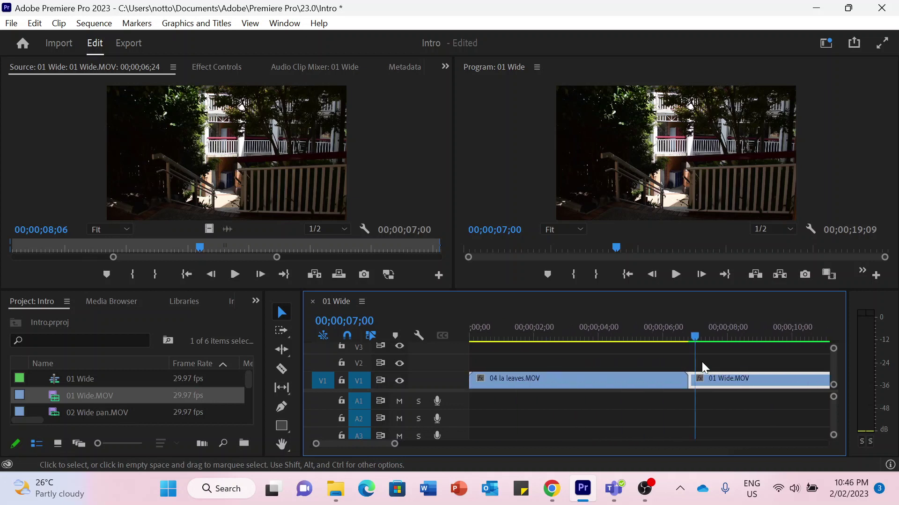
scroll(701, 361, "down", 5)
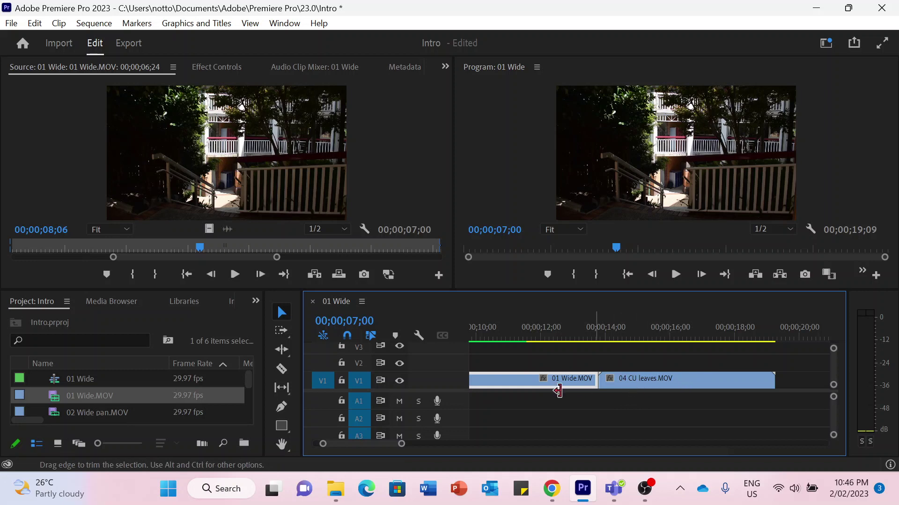
scroll(596, 361, "up", 5)
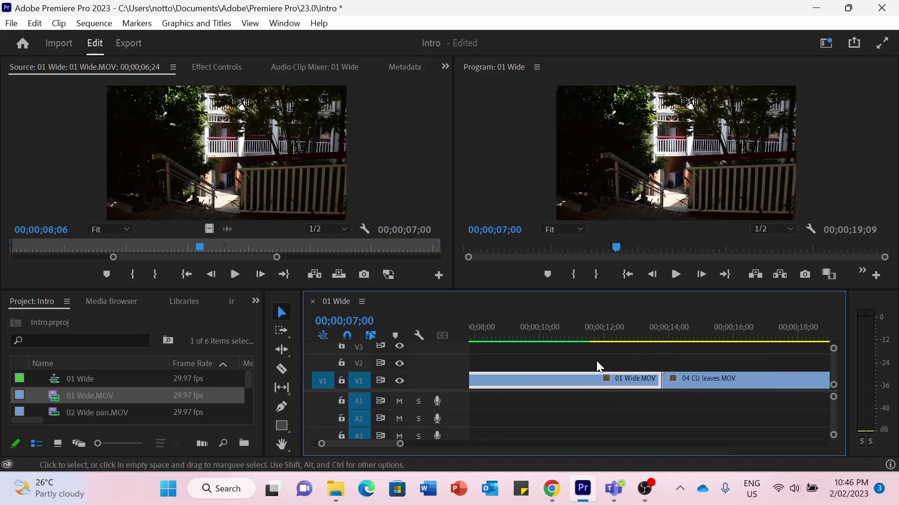
scroll(596, 361, "down", 3)
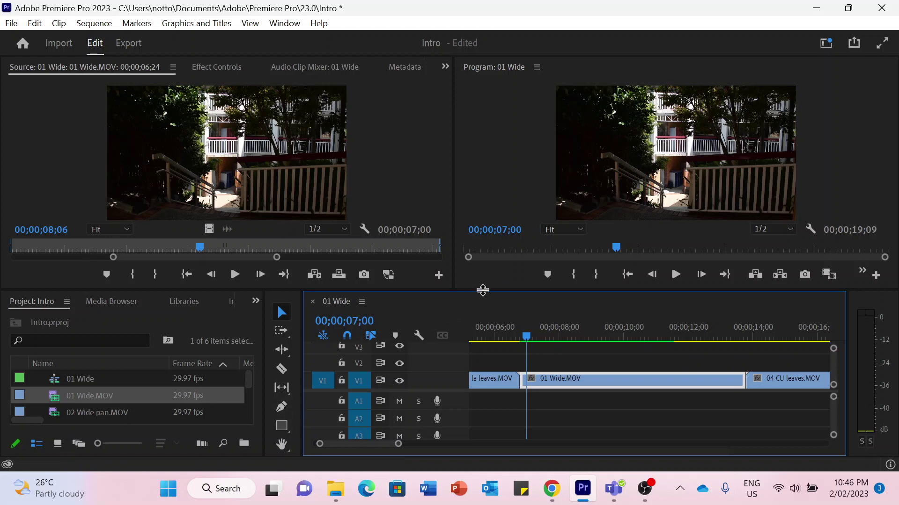
Raise the panel divider to give the timeline and project panels more height.
left_click_drag(482, 291, 481, 295)
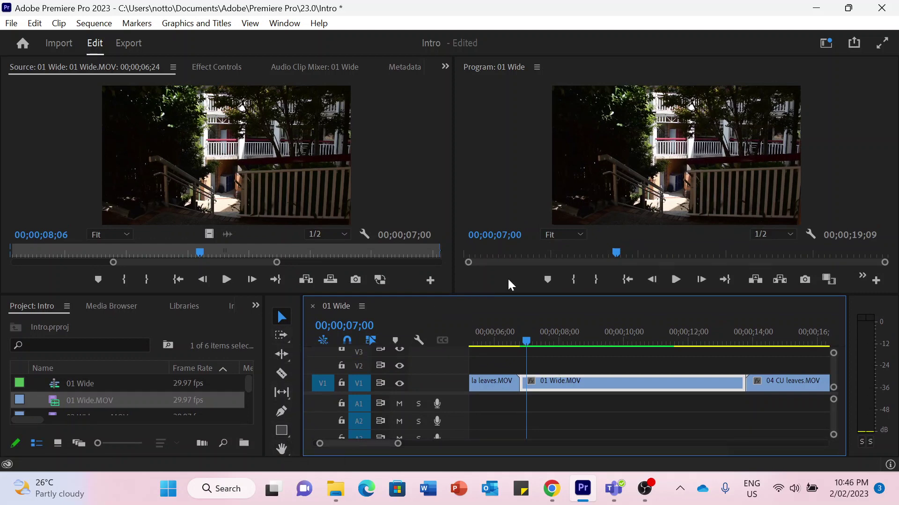
left_click_drag(501, 296, 501, 270)
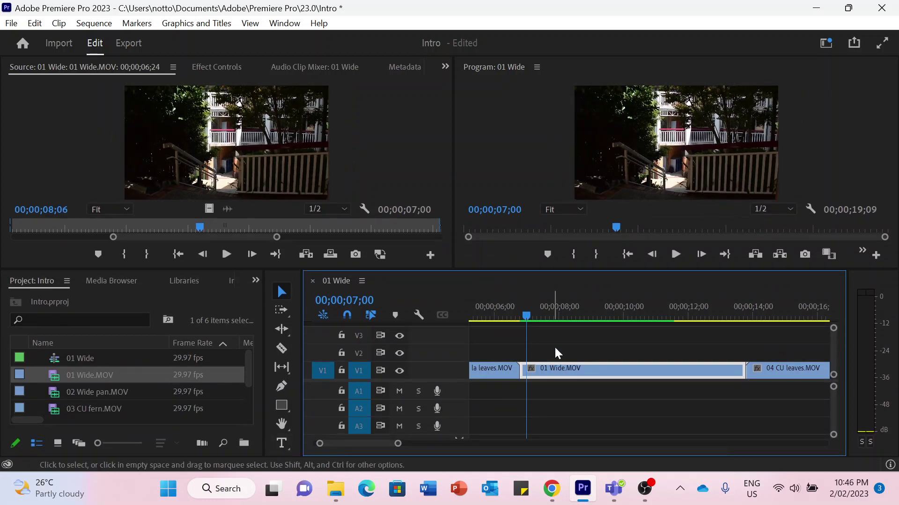
left_click(565, 313)
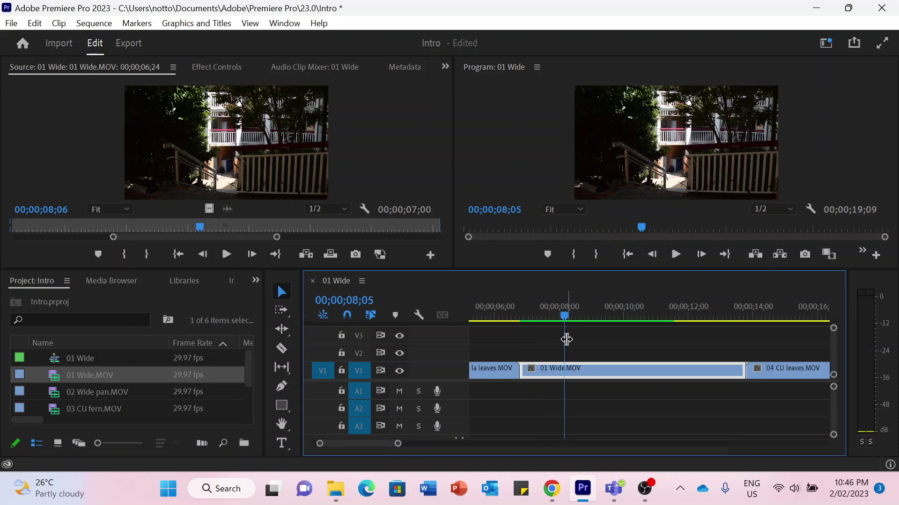
scroll(566, 344, "up", 3)
Return the playhead to about 00;00;01;29 on the first leaves clip and select the Type tool.
left_click(487, 314)
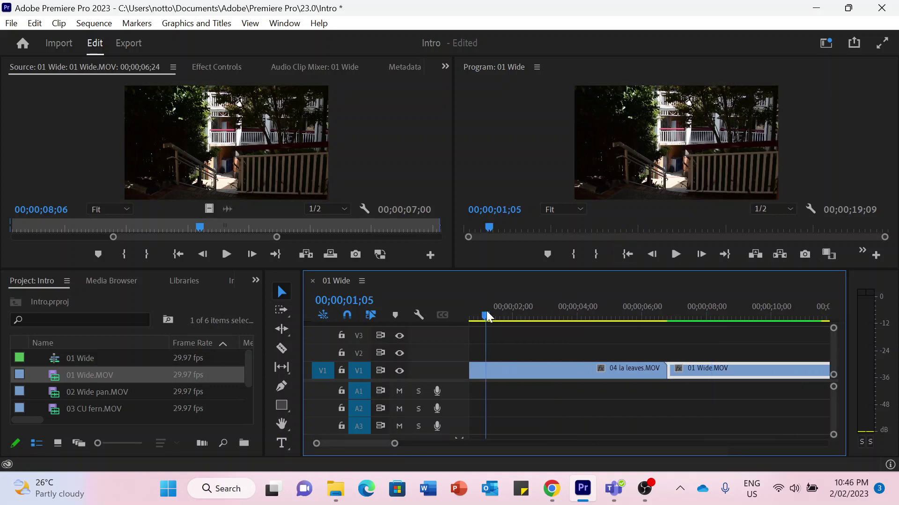
scroll(521, 344, "up", 1)
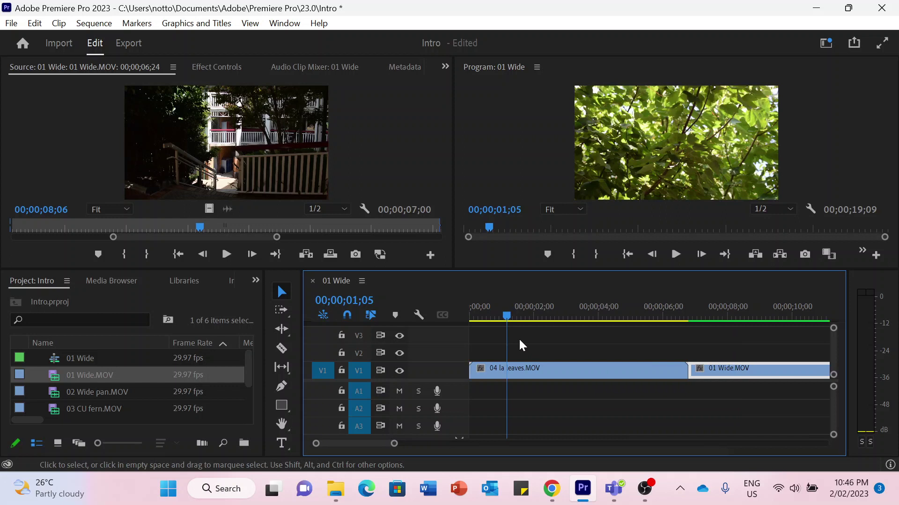
left_click(532, 314)
left_click(550, 377)
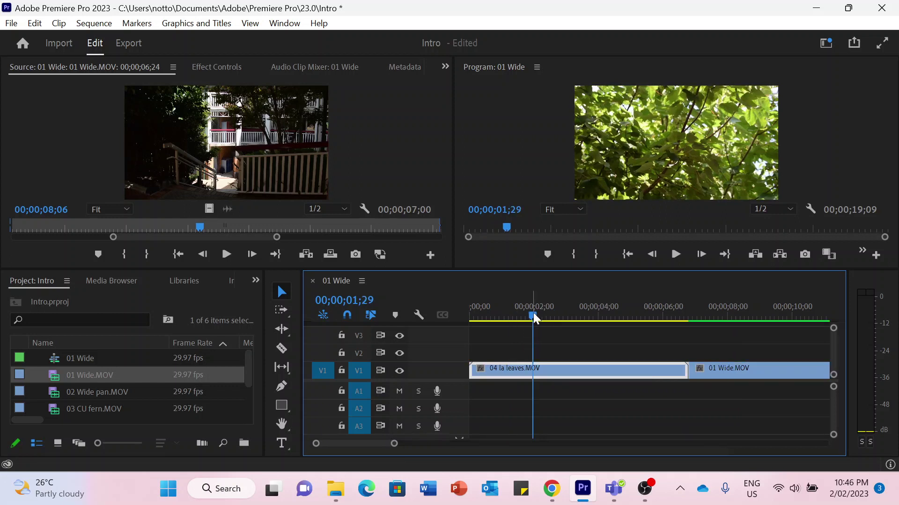
left_click_drag(533, 315, 528, 316)
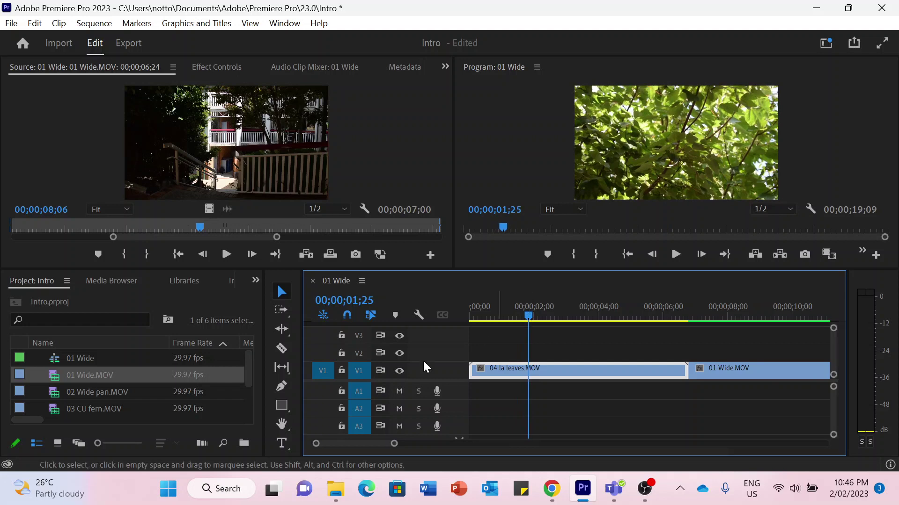
left_click(283, 445)
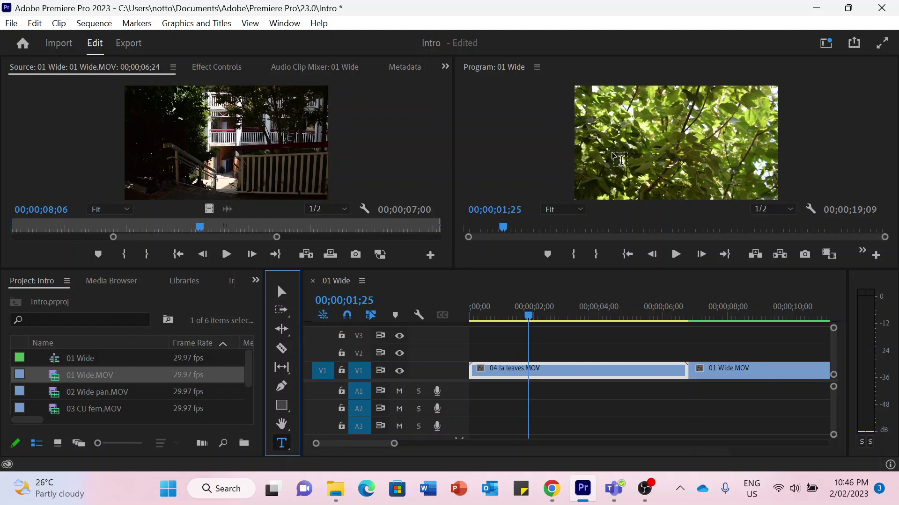
Type the title 'Introduction to Premiere Pro' on the Program monitor frame, creating a Graphic clip on V2.
left_click(609, 163)
left_click(609, 163)
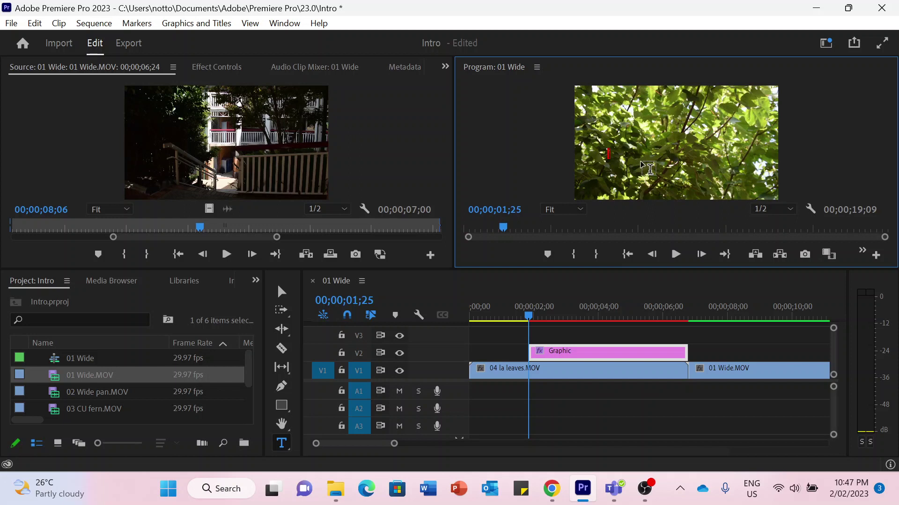
type("Introduction to Premier")
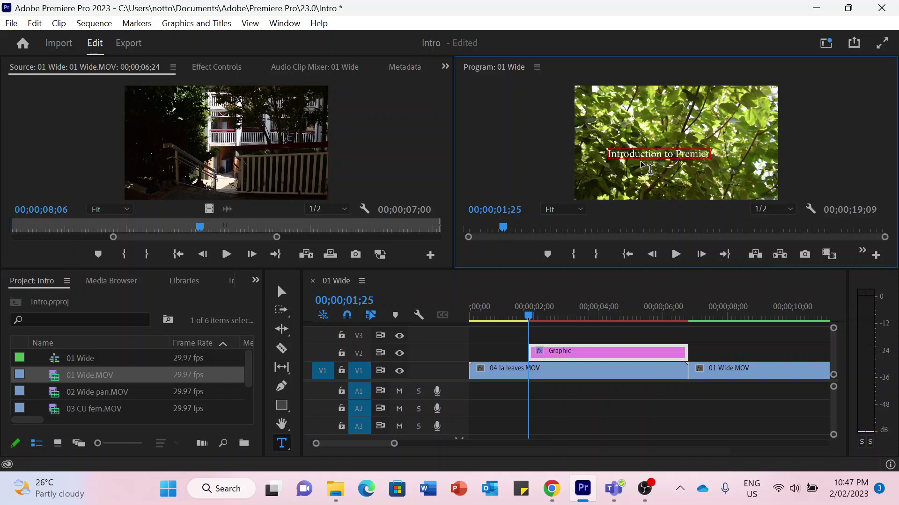
type("e Pro")
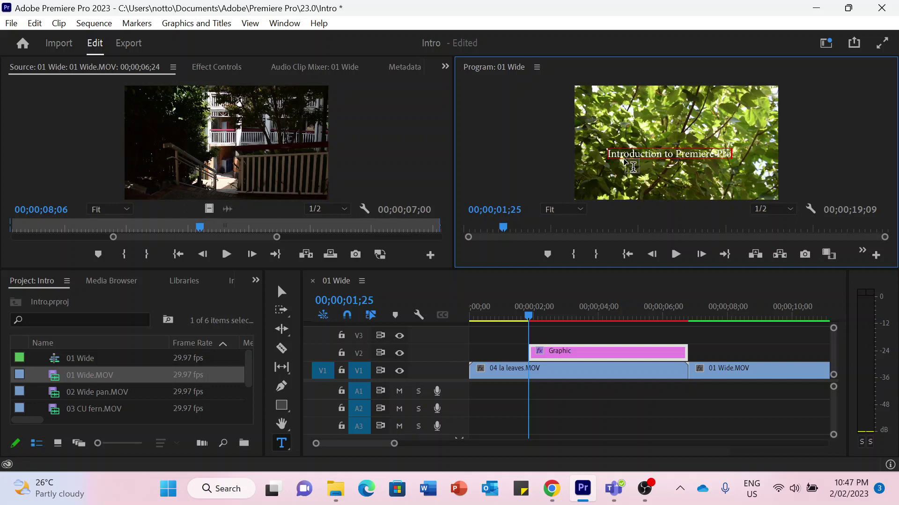
left_click(282, 292)
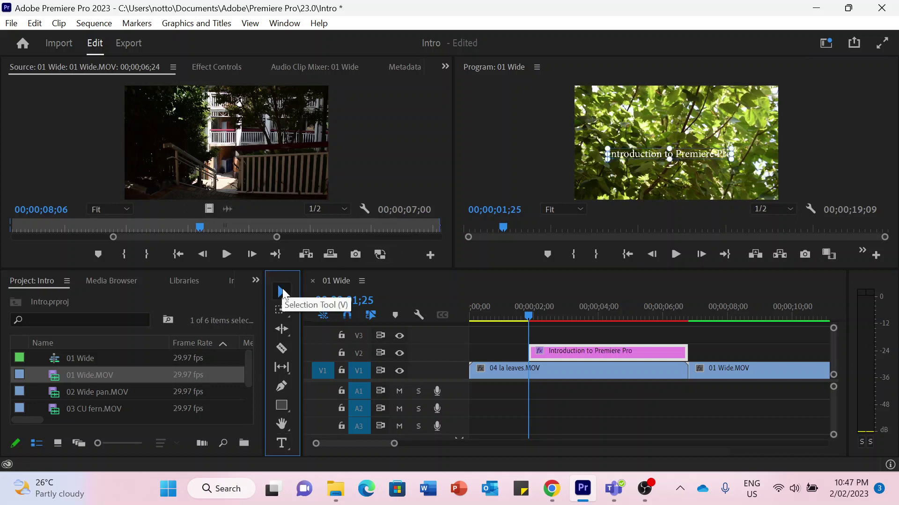
Drag the title just below frame centre and slide its V2 clip later to the 01 Wide.MOV cut.
left_click(644, 156)
left_click_drag(644, 156, 631, 189)
left_click_drag(627, 133, 636, 178)
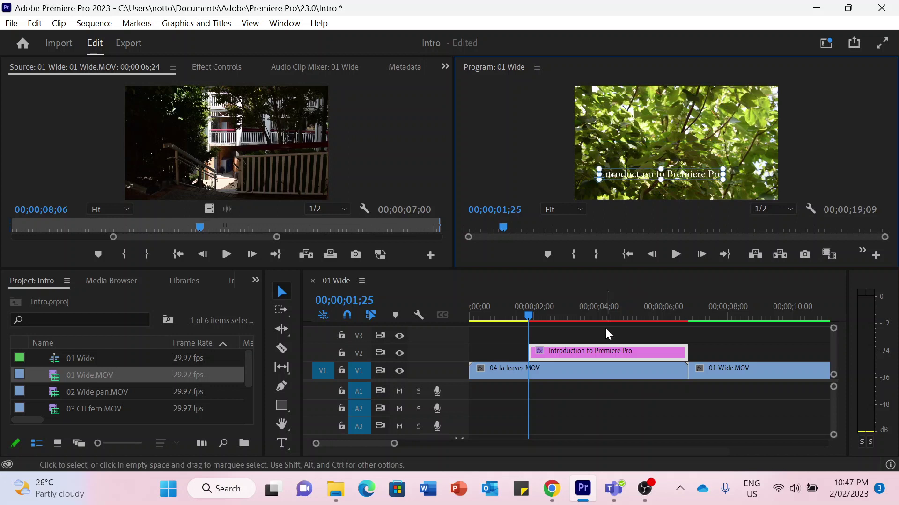
left_click(643, 352)
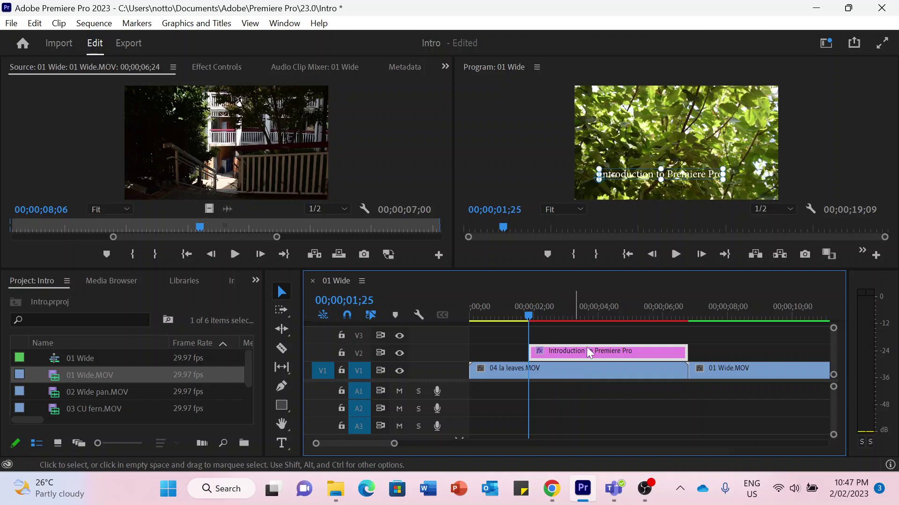
left_click_drag(573, 350, 742, 352)
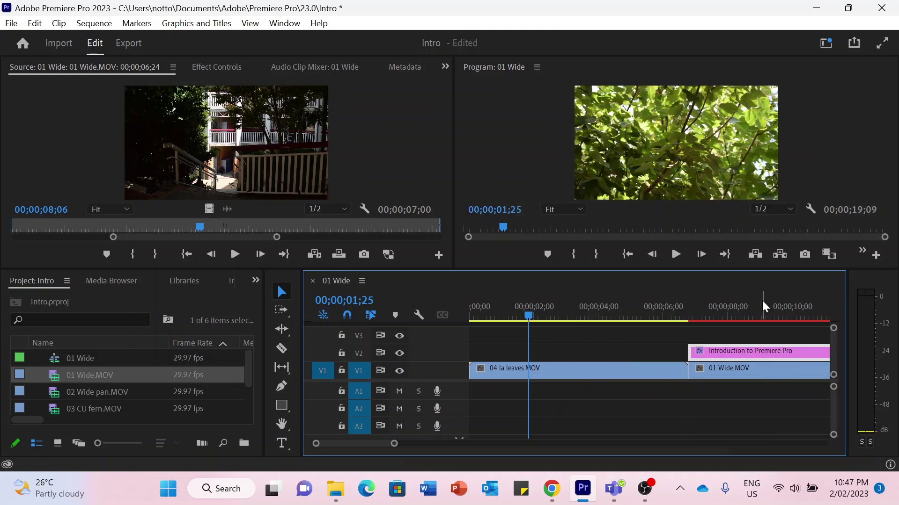
Move the title clip to the sequence start and extend it to about 00;00;09;22 duration.
left_click(762, 305)
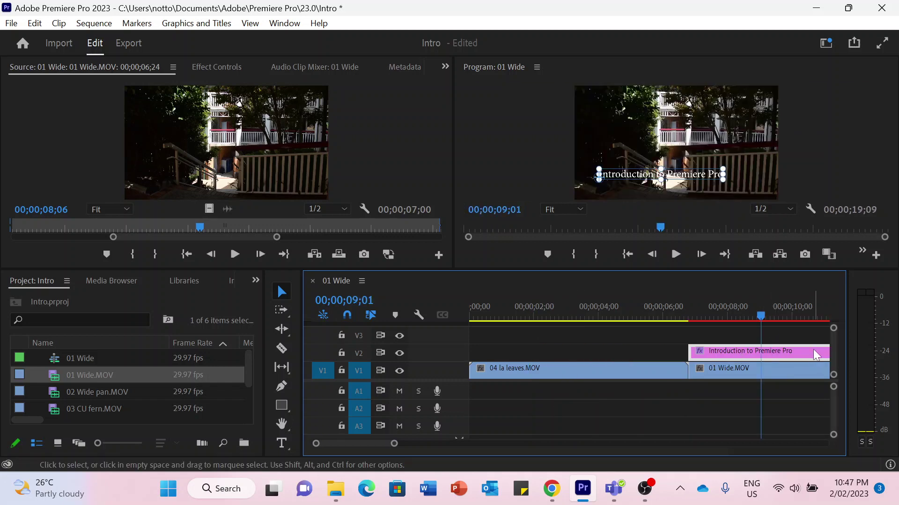
left_click_drag(790, 357, 570, 358)
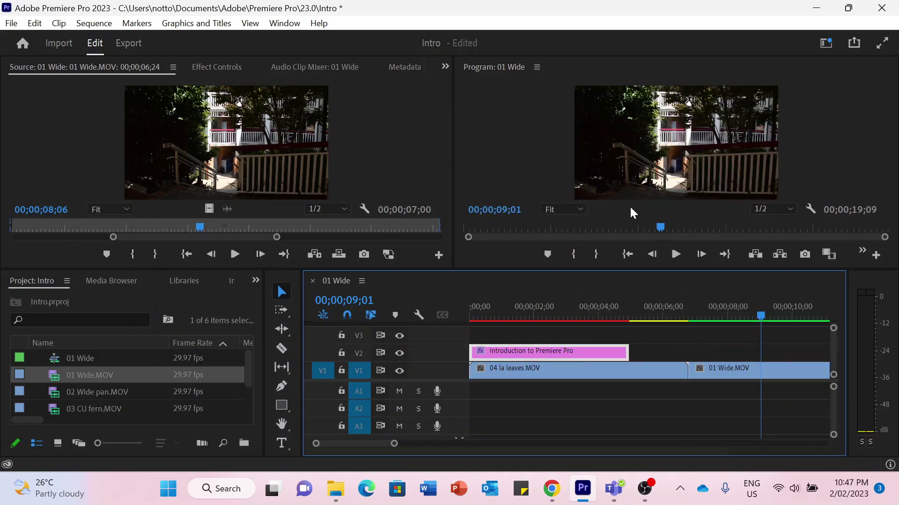
left_click(551, 319)
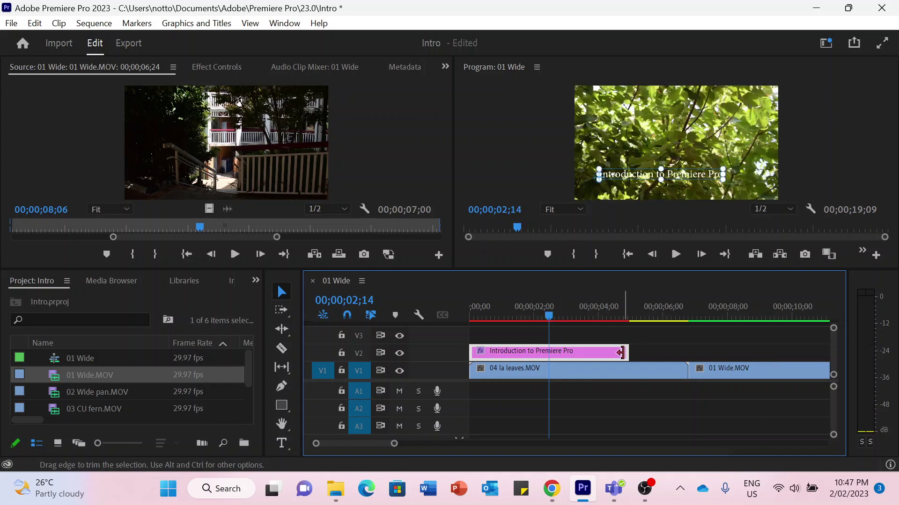
left_click_drag(621, 352, 626, 353)
left_click_drag(626, 352, 782, 349)
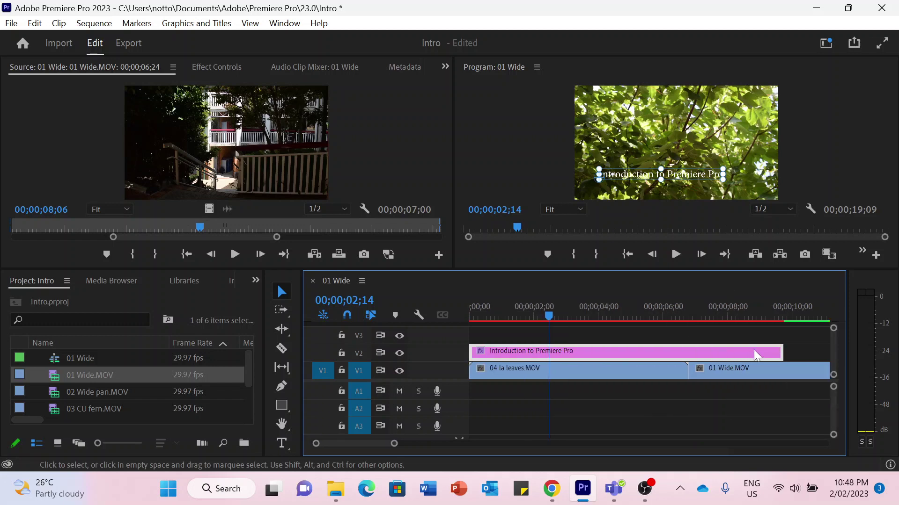
Trim the title clip's right edge back so it ends just before five seconds.
right_click(606, 348)
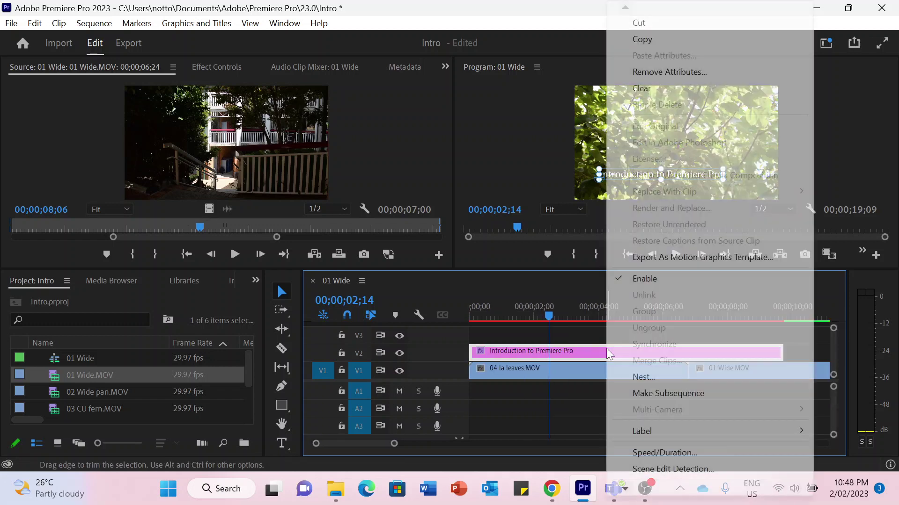
left_click(590, 351)
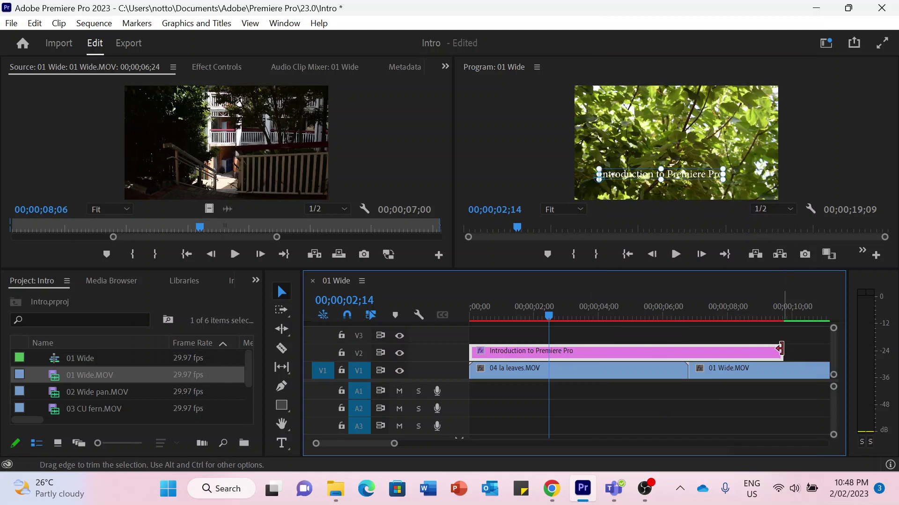
left_click_drag(781, 351, 623, 351)
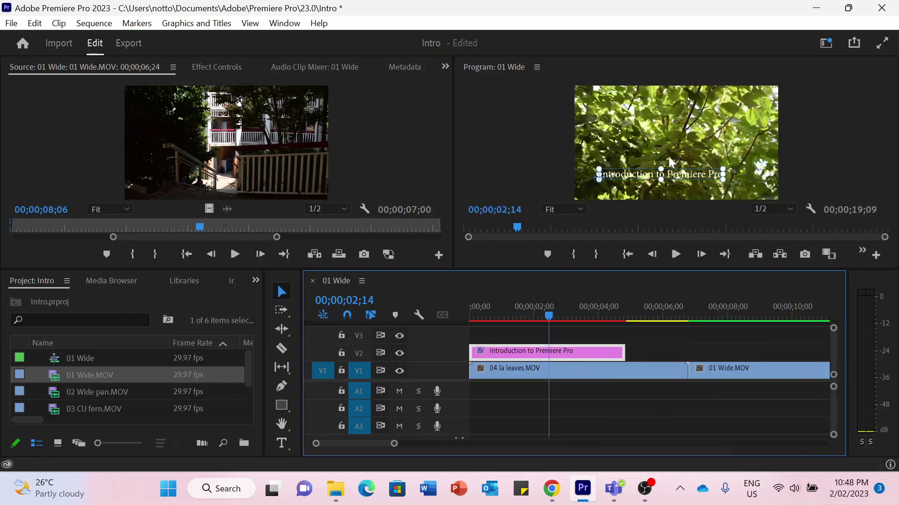
left_click(638, 177)
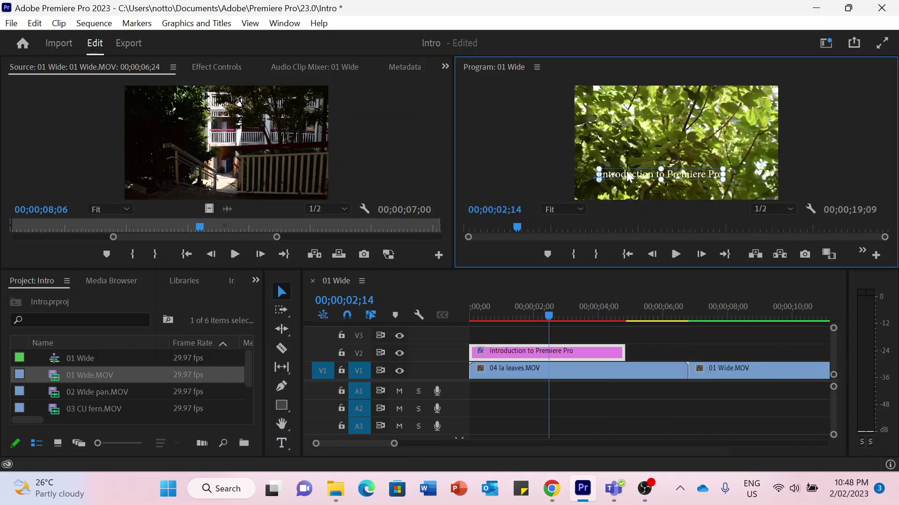
left_click(585, 352)
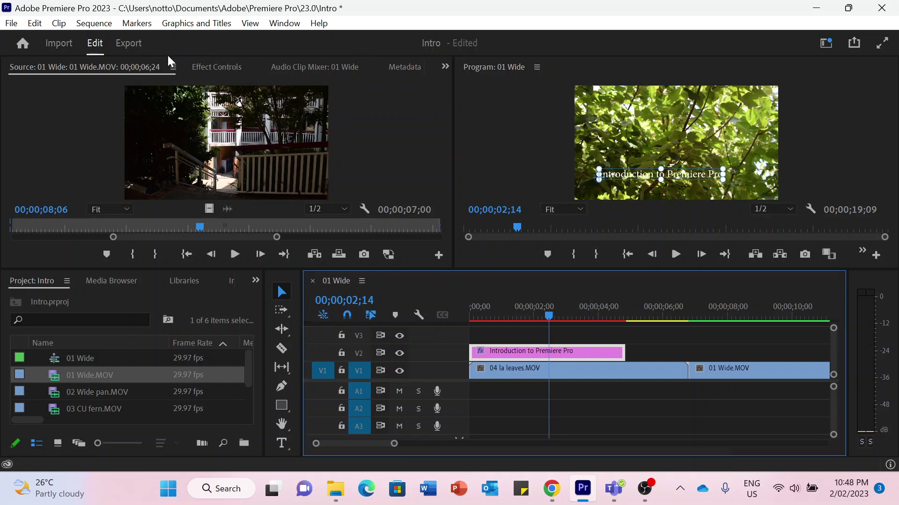
Open Essential Graphics from the Window menu and select the title's text layer in the Edit tab.
left_click(286, 24)
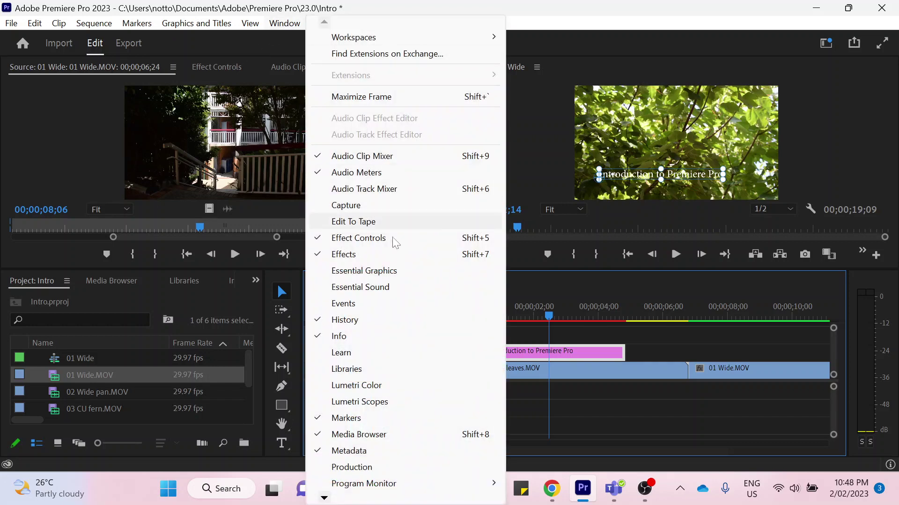
left_click(365, 271)
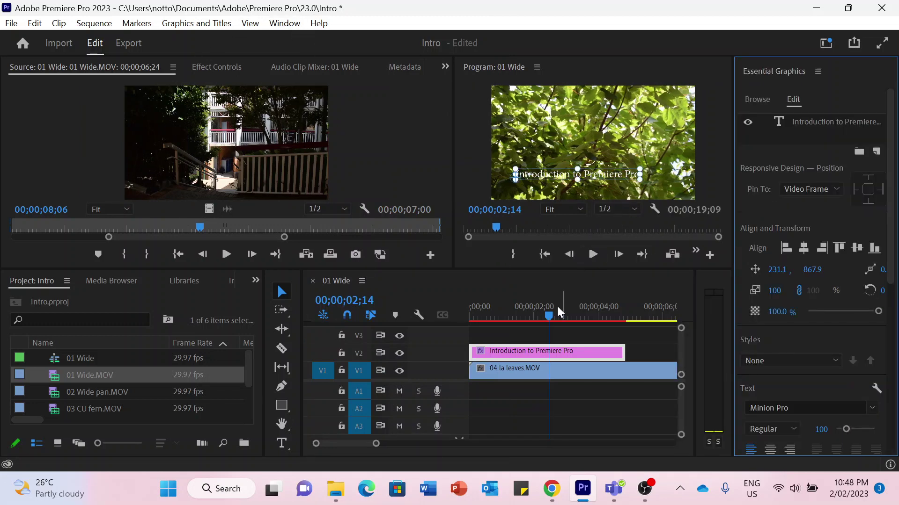
left_click(573, 352)
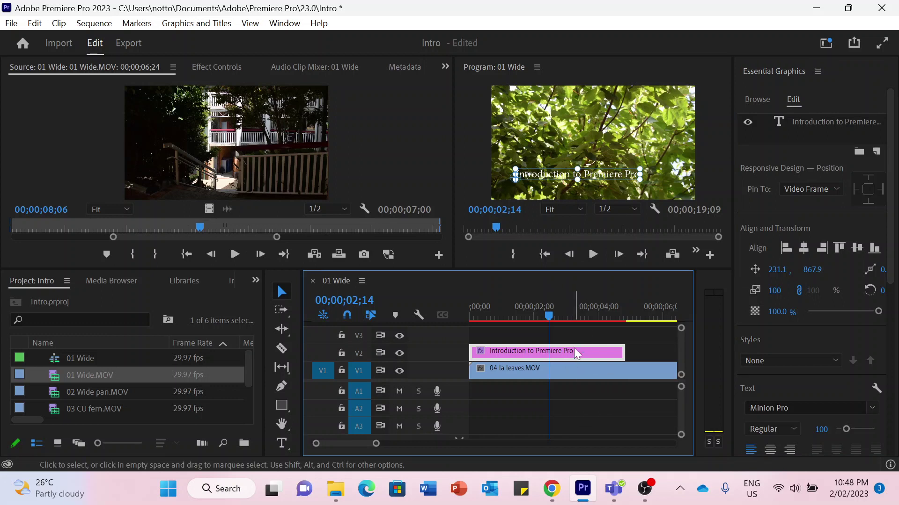
left_click(799, 121)
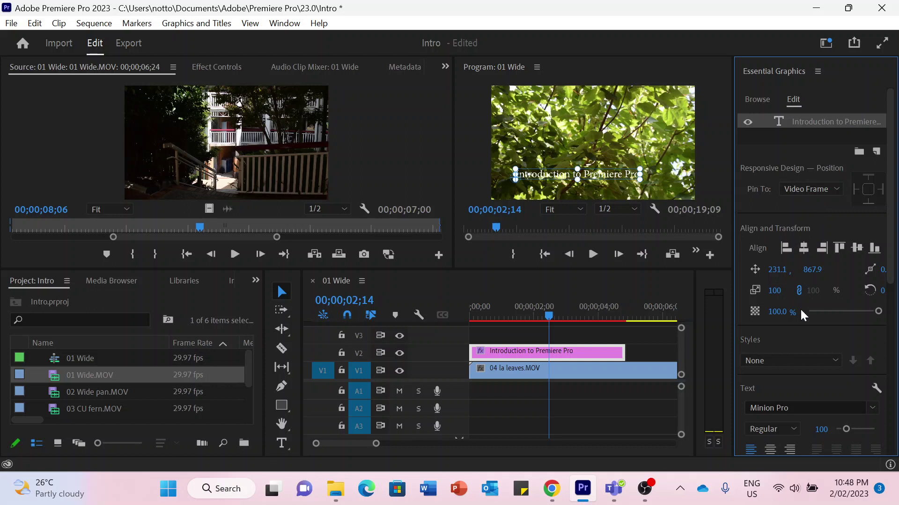
scroll(806, 378, "down", 6)
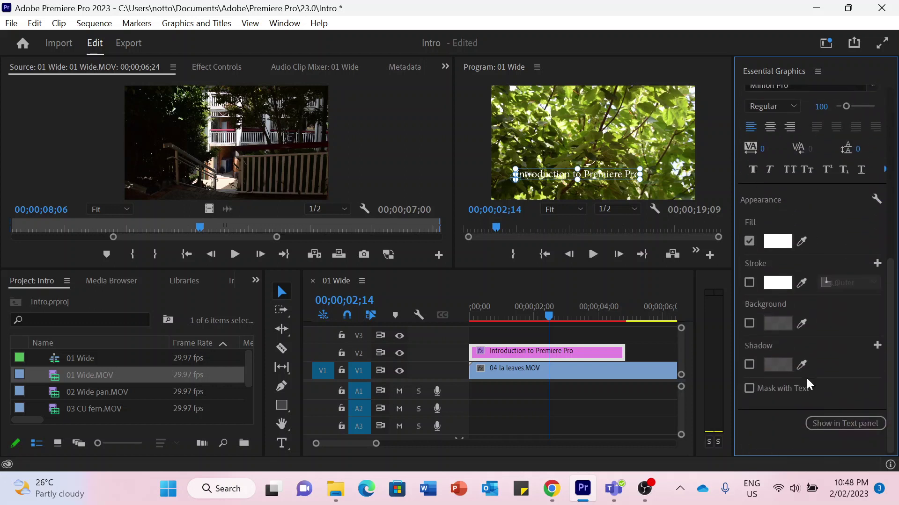
Raise the title's Minion Pro Regular font size from 100 to 122 in Essential Graphics.
scroll(806, 378, "up", 4)
scroll(806, 377, "up", 3)
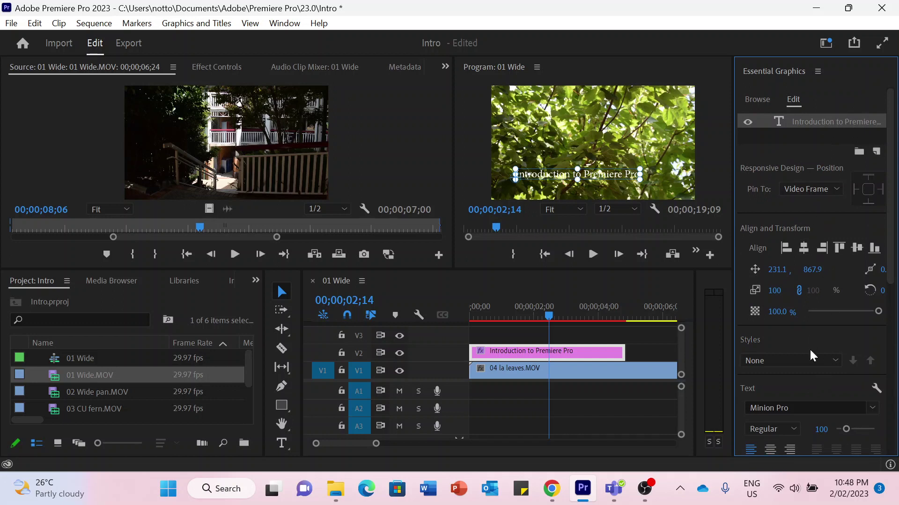
scroll(809, 348, "down", 2)
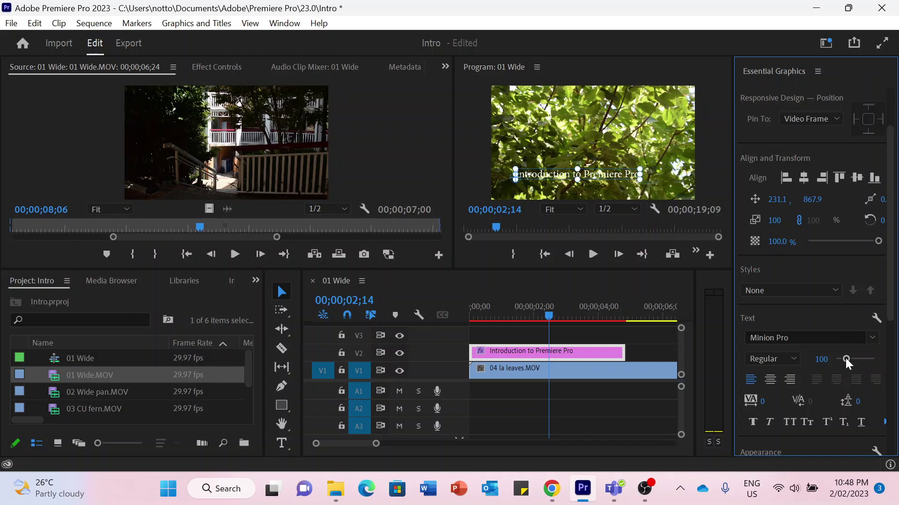
left_click_drag(845, 360, 846, 358)
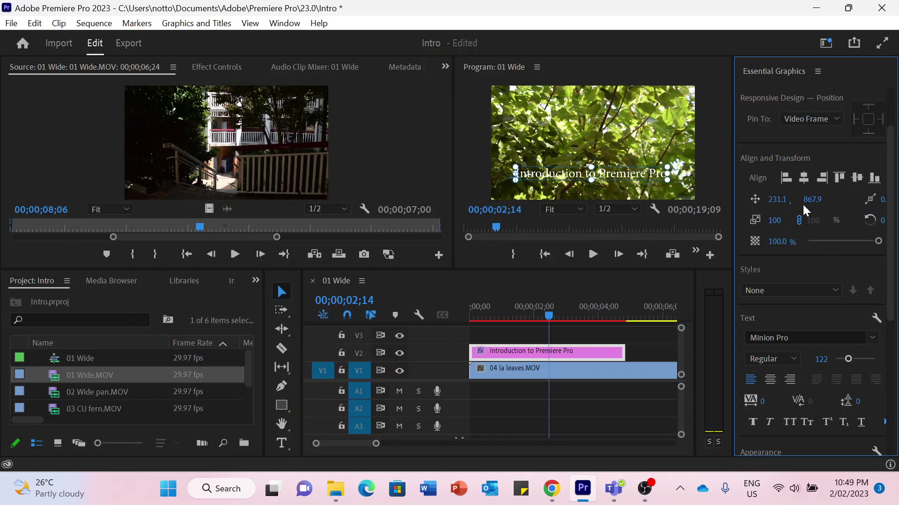
scroll(799, 268, "down", 5)
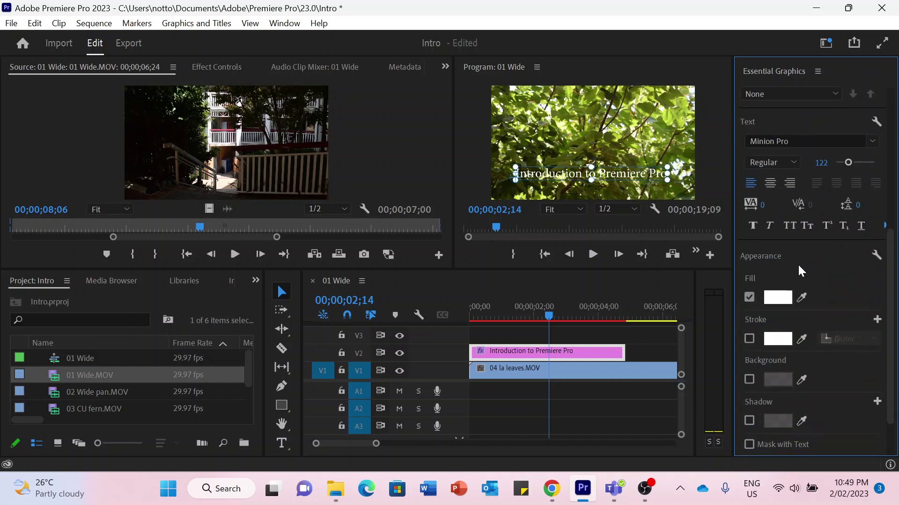
Switch the title font to Rockwell Extra Bold and drag the title box further left.
left_click(873, 211)
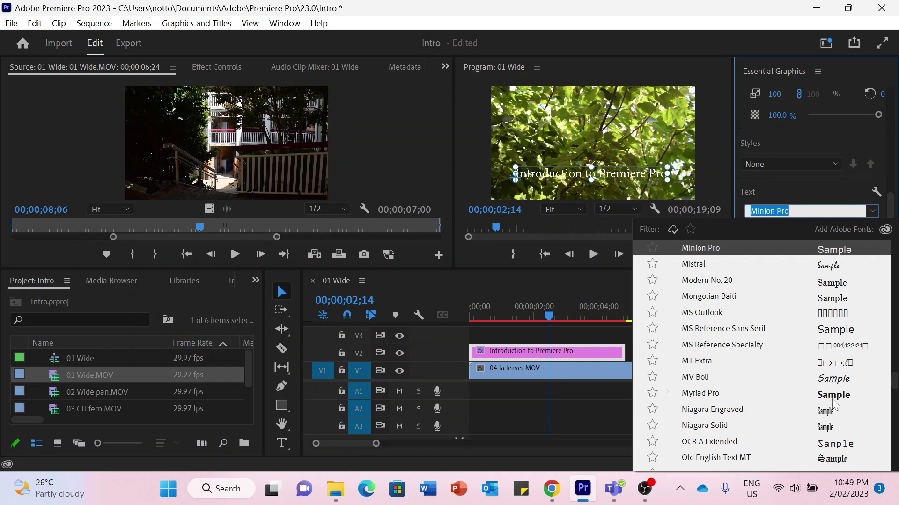
key("Escape")
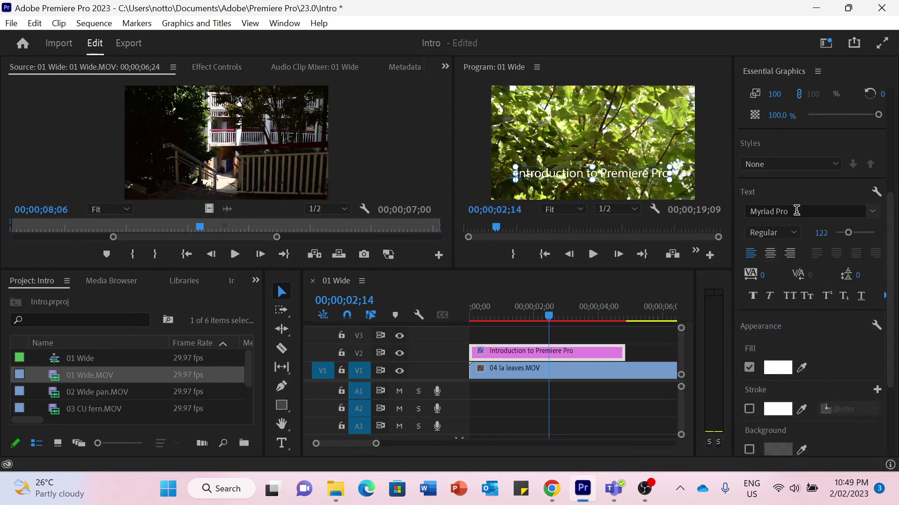
left_click(872, 211)
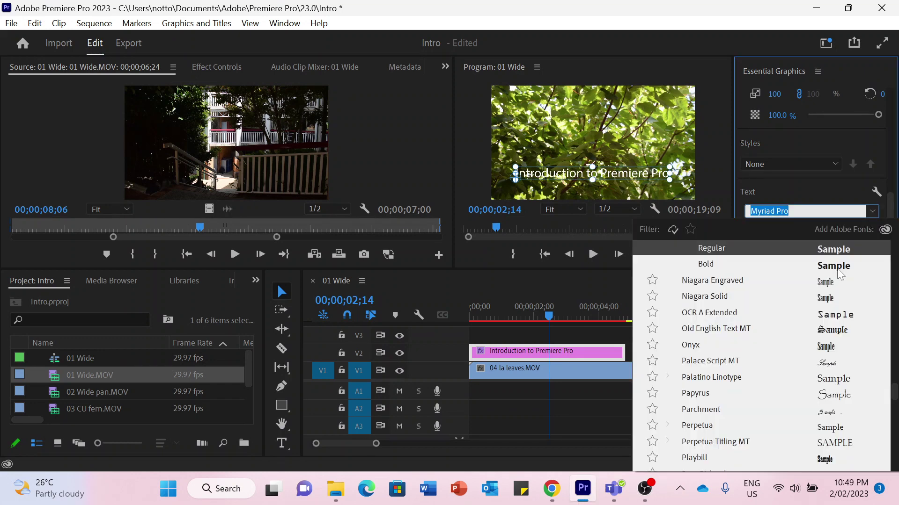
scroll(724, 451, "down", 10)
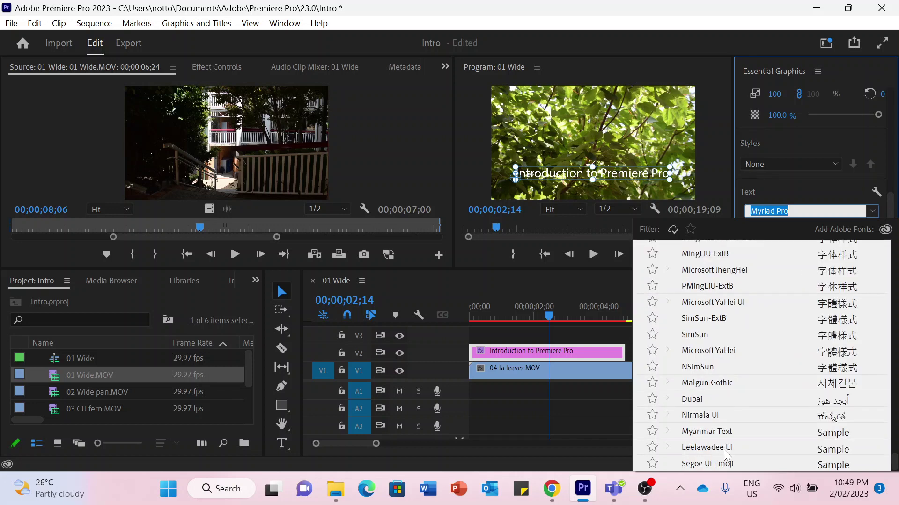
scroll(724, 455, "up", 10)
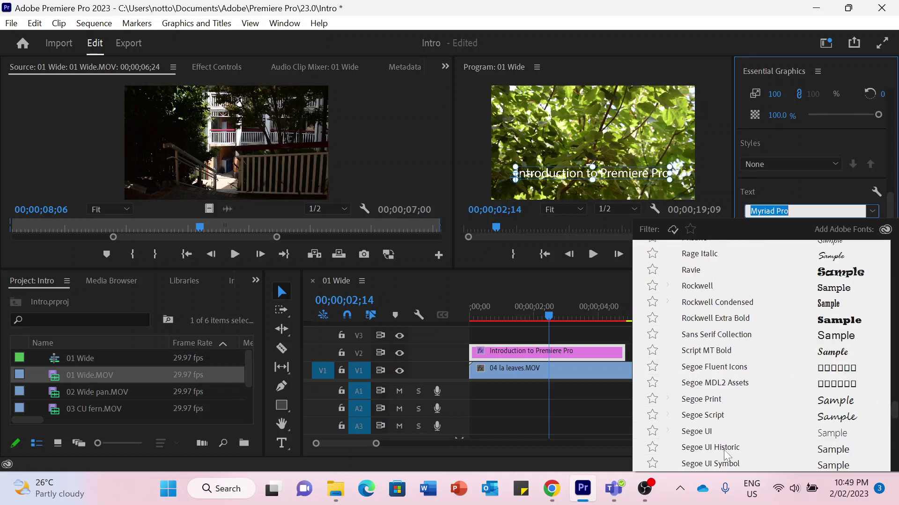
key("Escape")
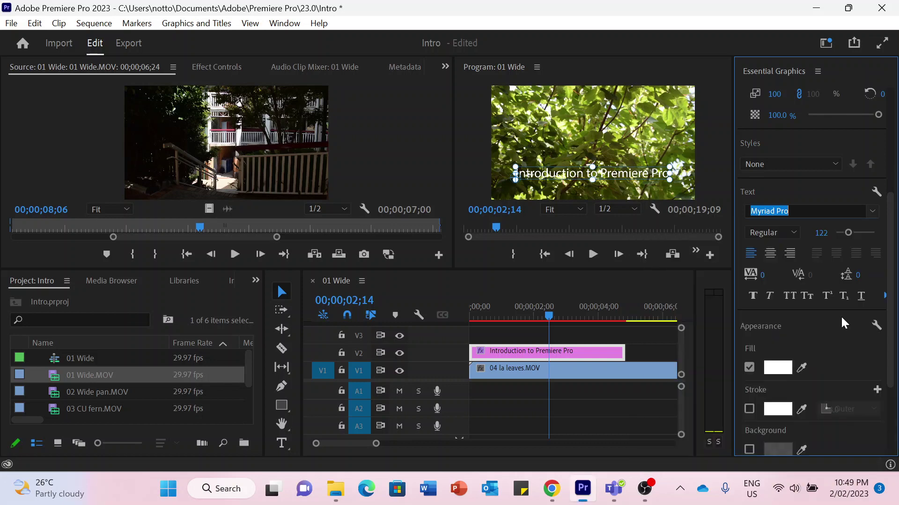
left_click(555, 175)
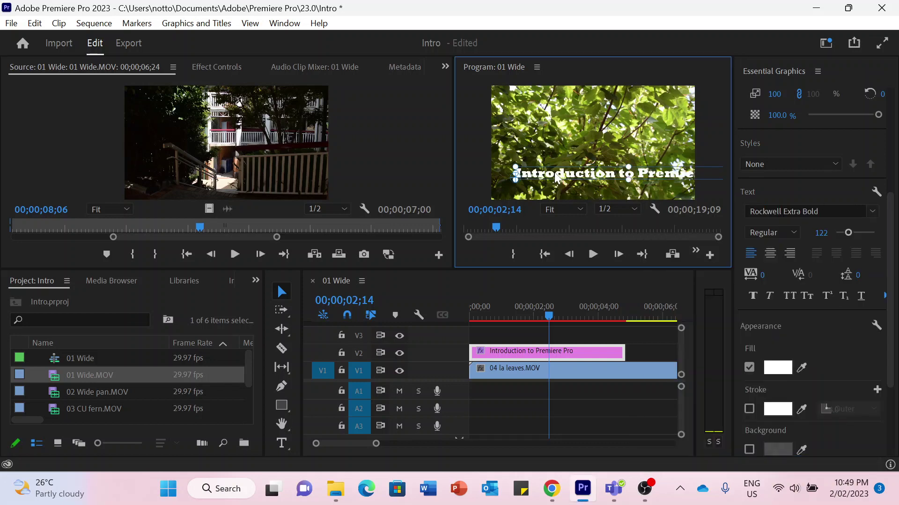
left_click_drag(555, 177, 532, 178)
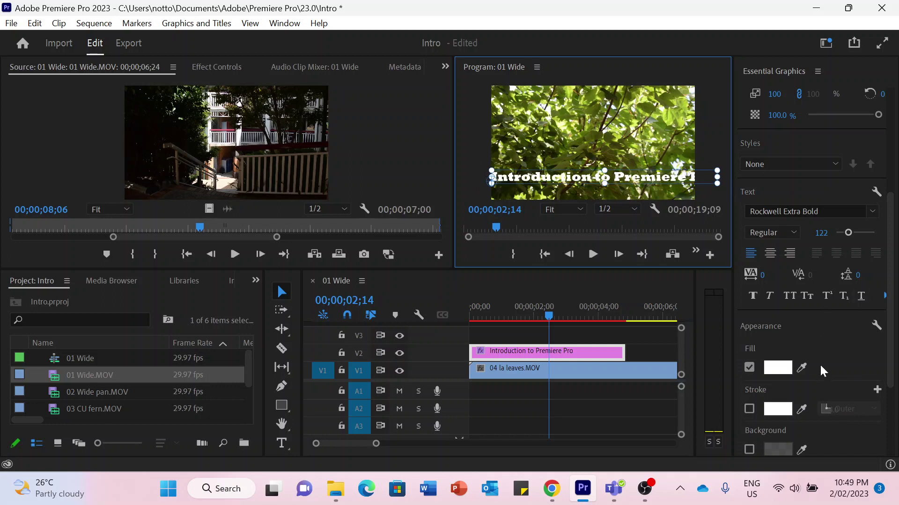
Shrink the title's font size to 80, undoing a trial letter-spacing change.
left_click_drag(848, 233, 845, 232)
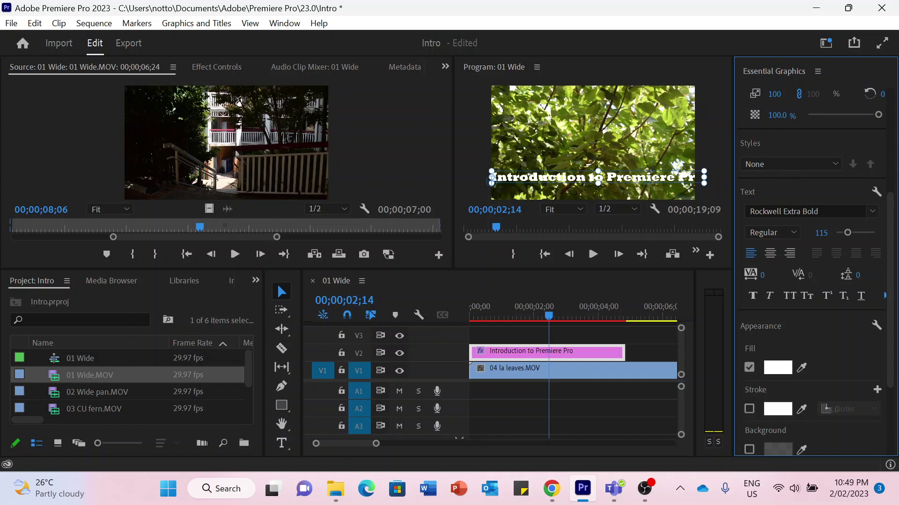
mouse_move(764, 275)
left_mouse_down()
mouse_move(818, 275)
mouse_move(763, 275)
left_mouse_up()
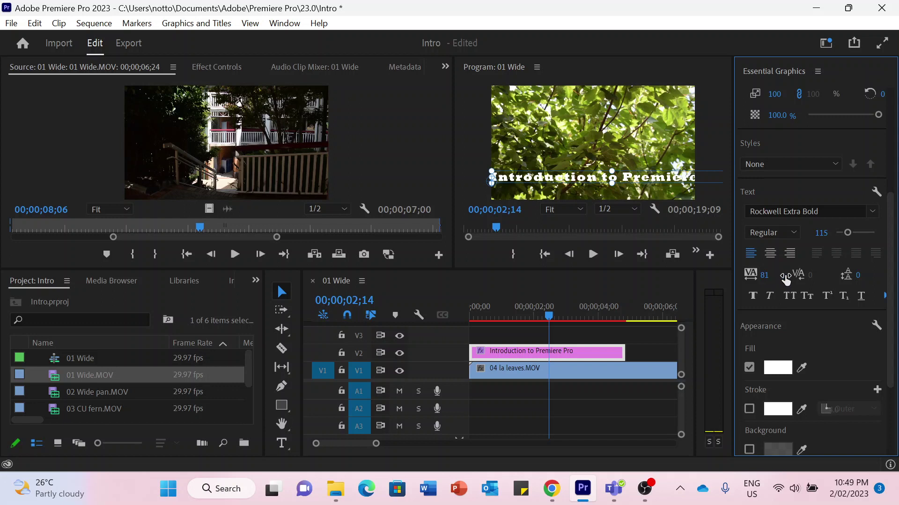
left_click(35, 24)
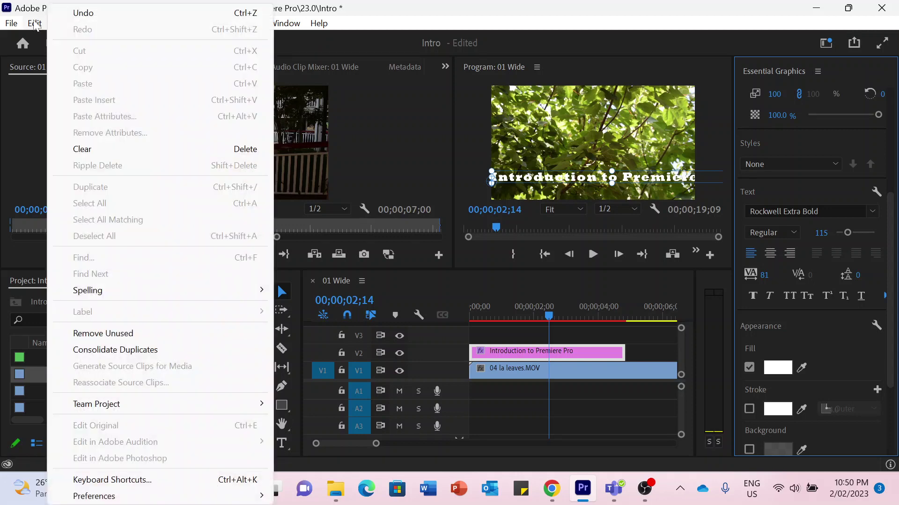
left_click(89, 17)
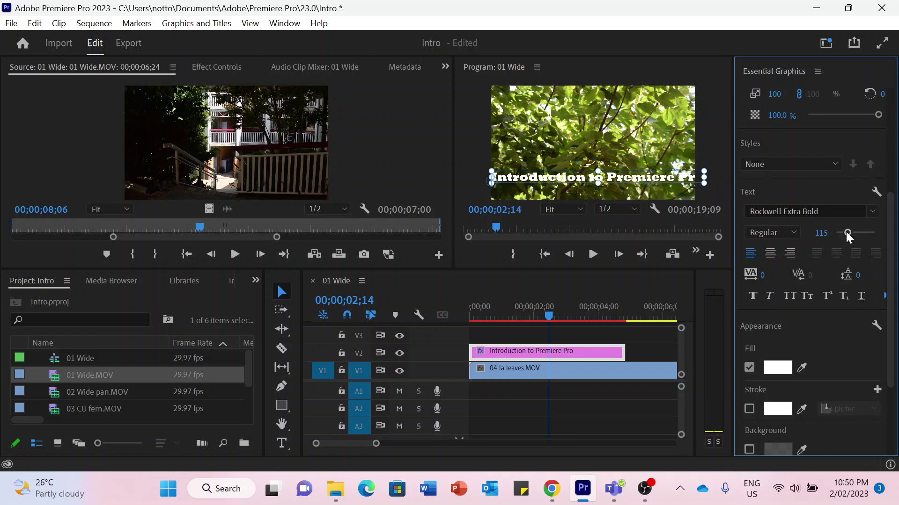
left_click_drag(843, 232, 844, 233)
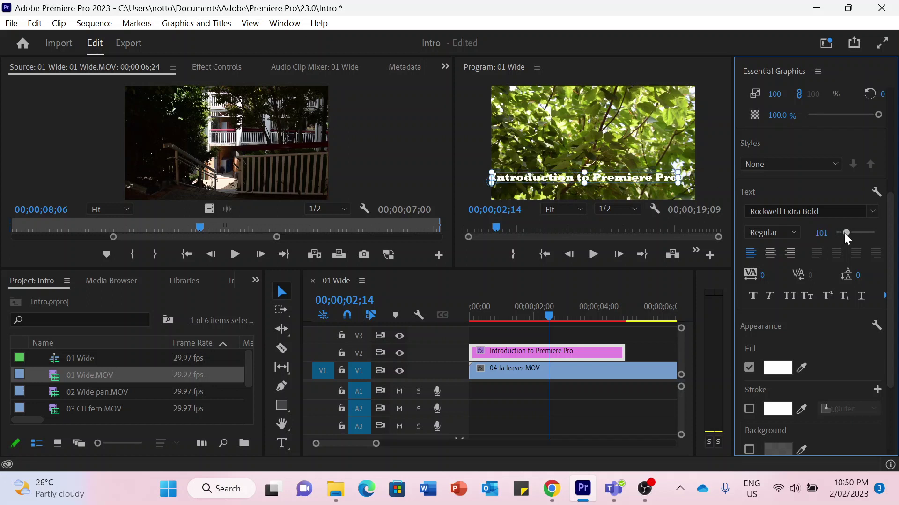
left_click(817, 232)
type("80")
key("Return")
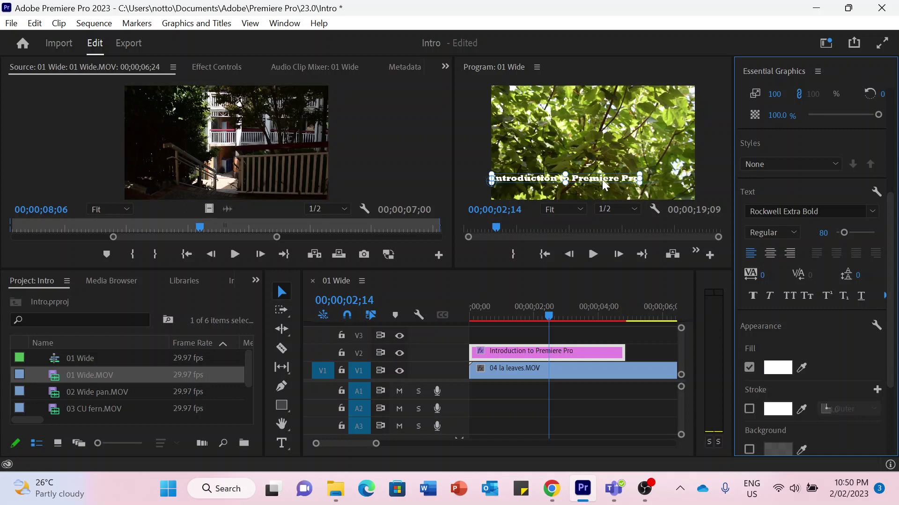
Set the title's fill colour to magenta F012DE.
left_click(780, 372)
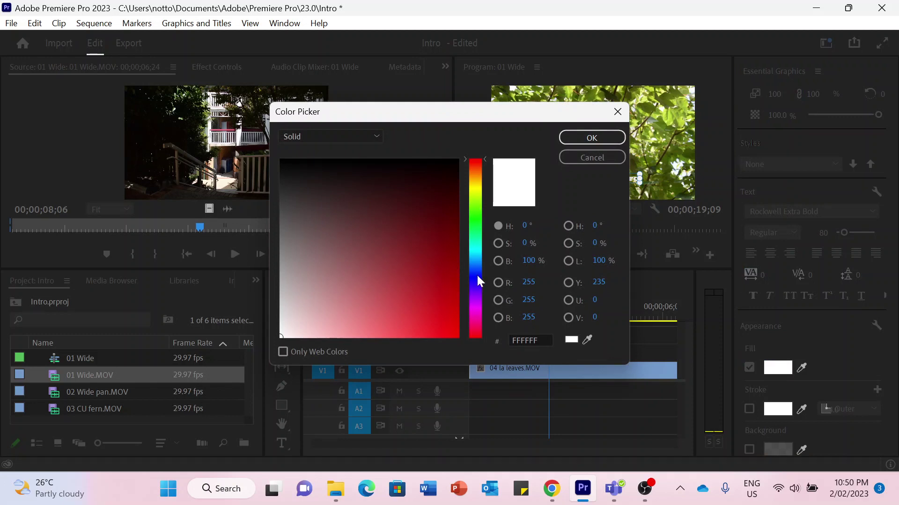
left_click(475, 311)
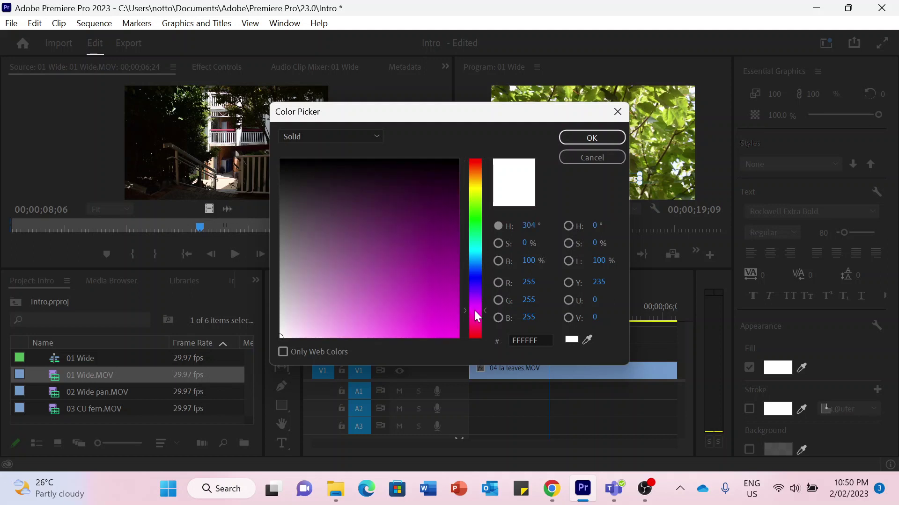
left_click(444, 327)
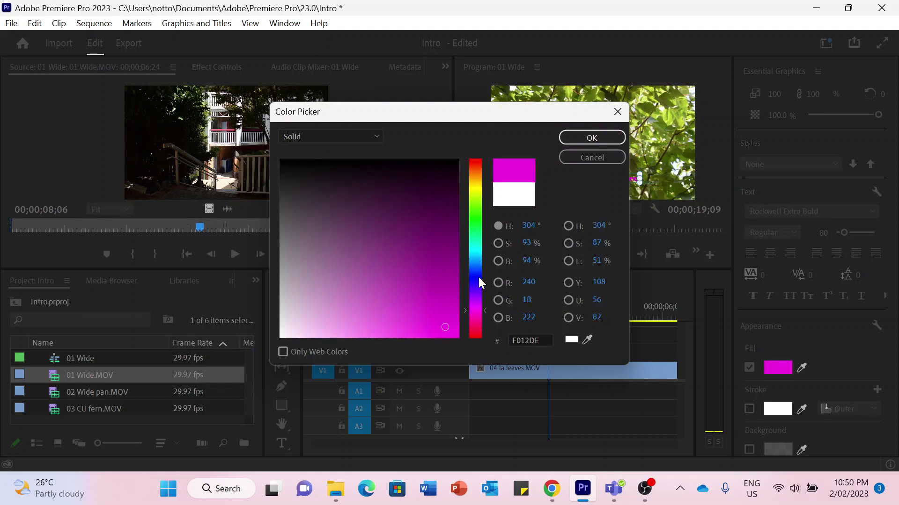
left_click(599, 137)
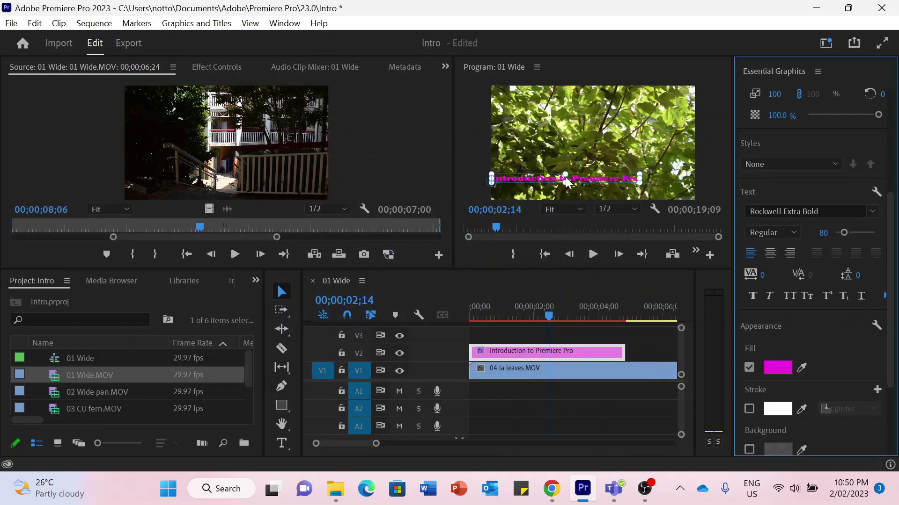
Enable a stroke on the title and colour it near-black 0B0202.
left_click(750, 408)
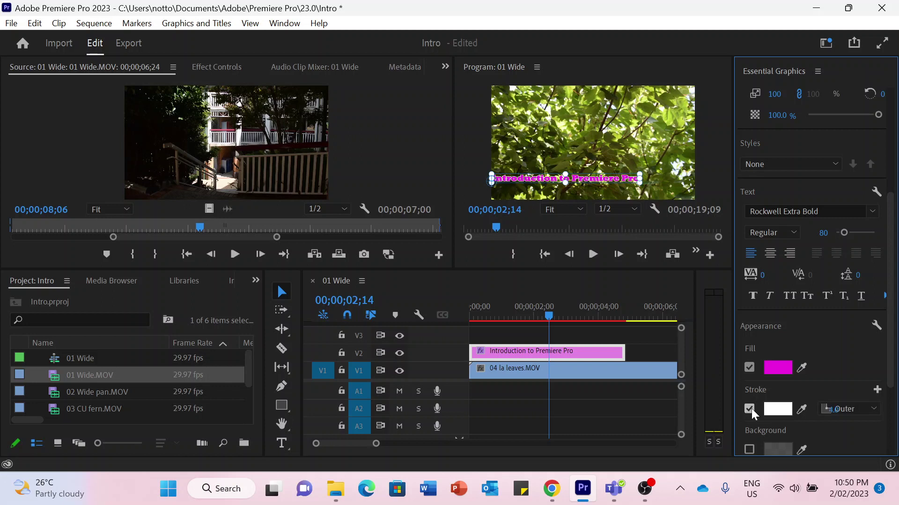
left_click(779, 411)
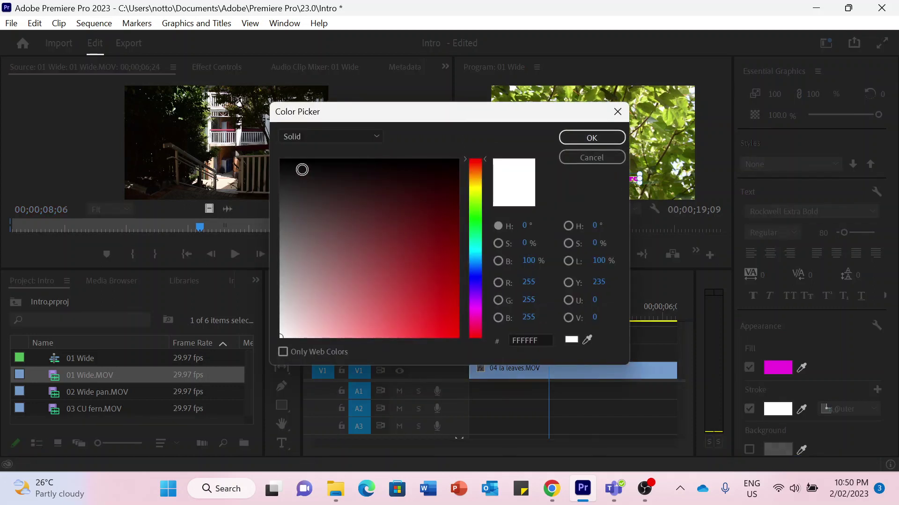
left_click(420, 166)
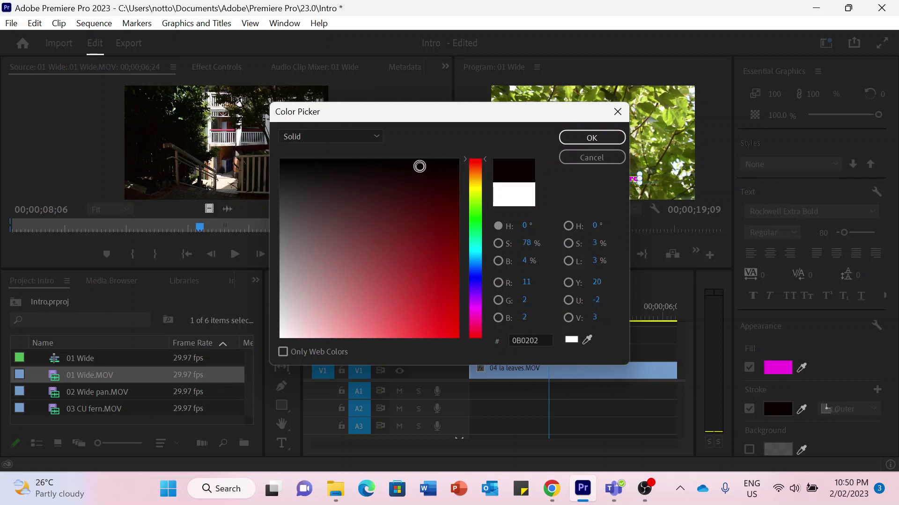
left_click(592, 138)
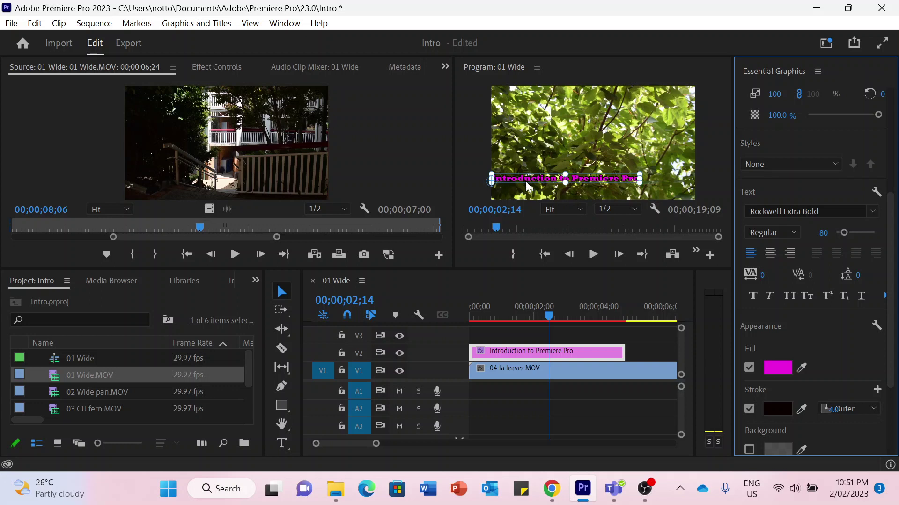
scroll(824, 368, "down", 3)
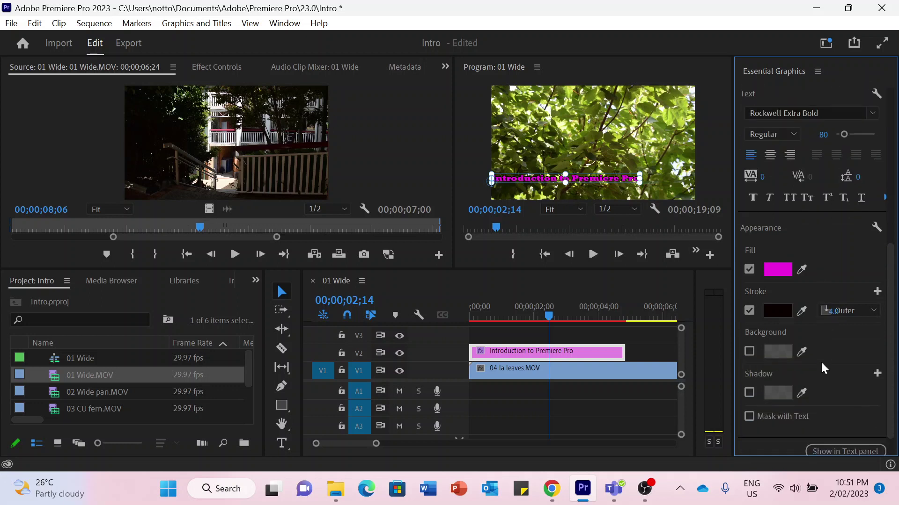
Try and remove a title background, add a drop shadow, and park the playhead at 00;00;01;03.
left_click(748, 352)
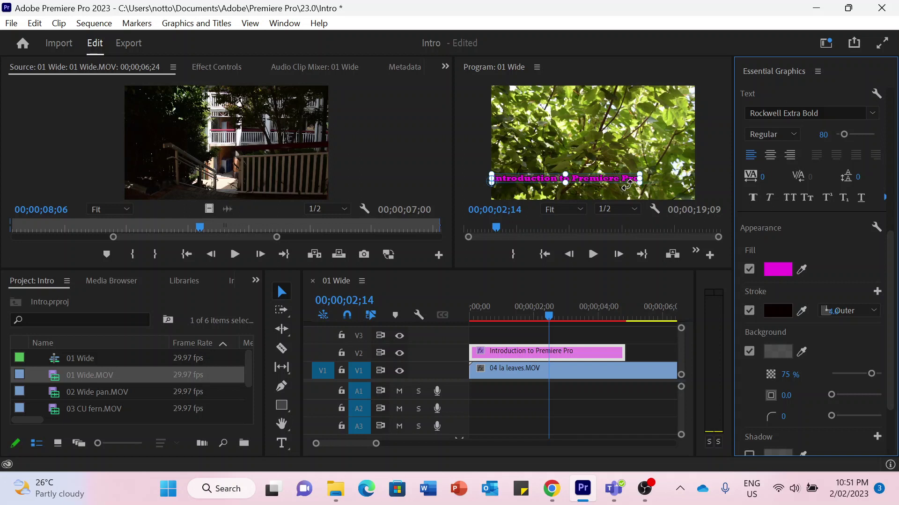
left_click(751, 351)
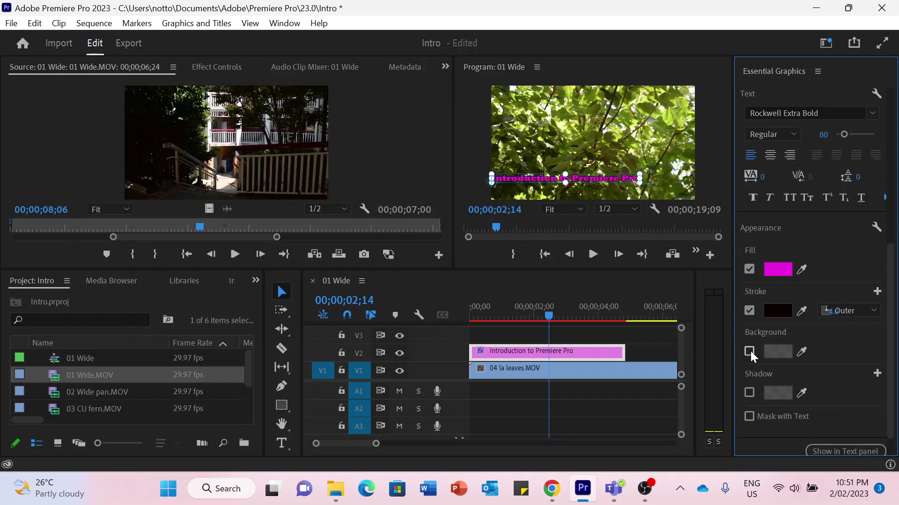
left_click(750, 394)
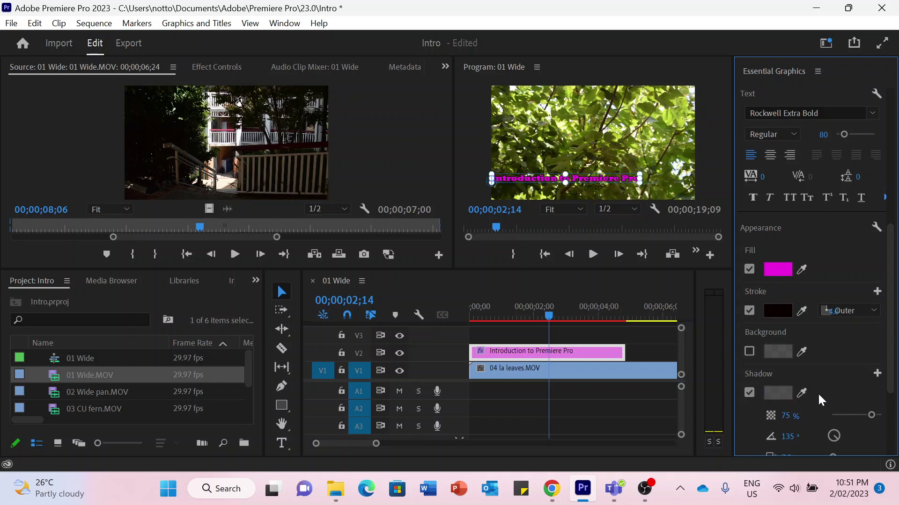
scroll(831, 396, "down", 3)
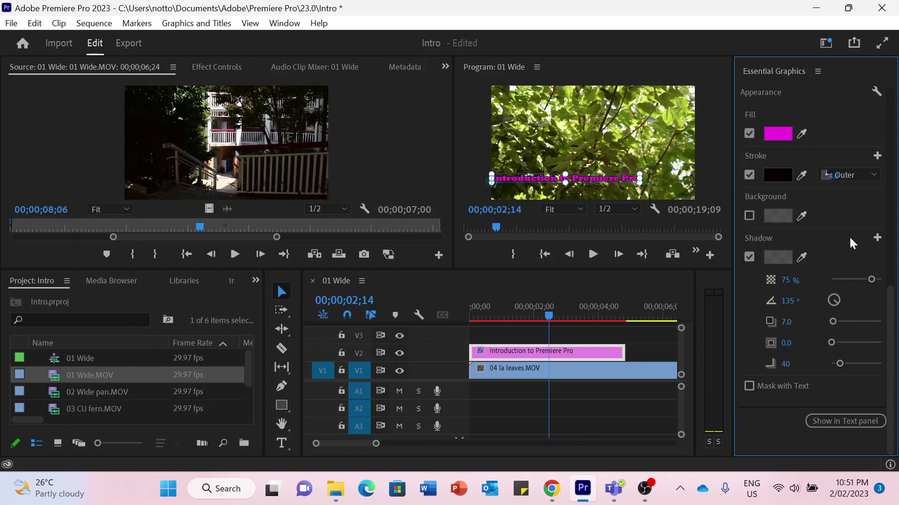
scroll(849, 236, "up", 5)
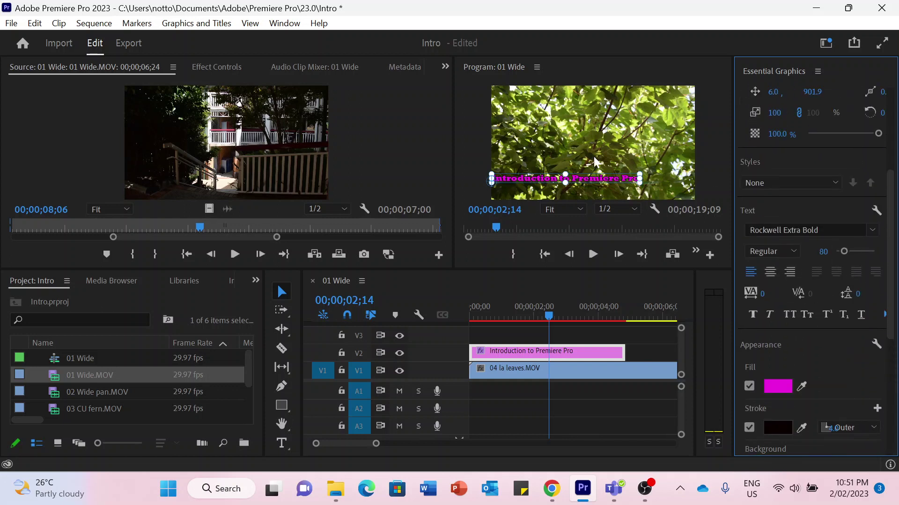
scroll(812, 350, "up", 2)
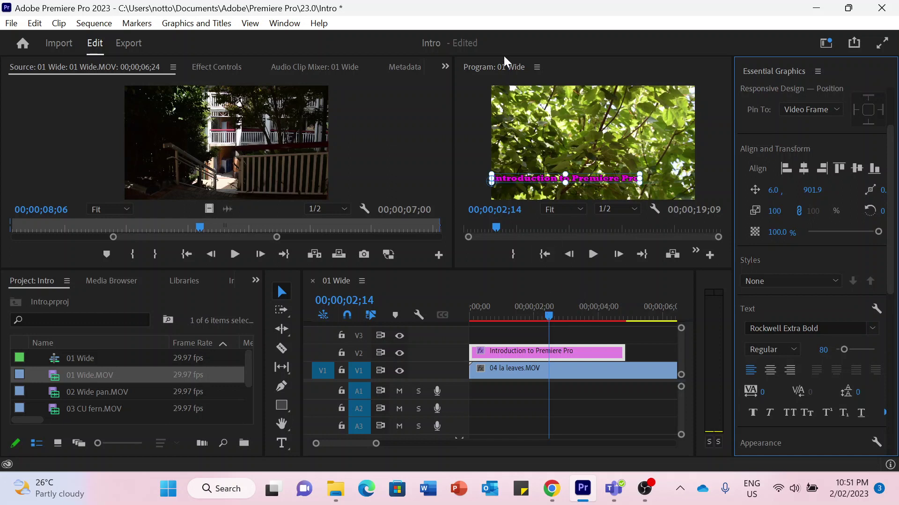
left_click(507, 320)
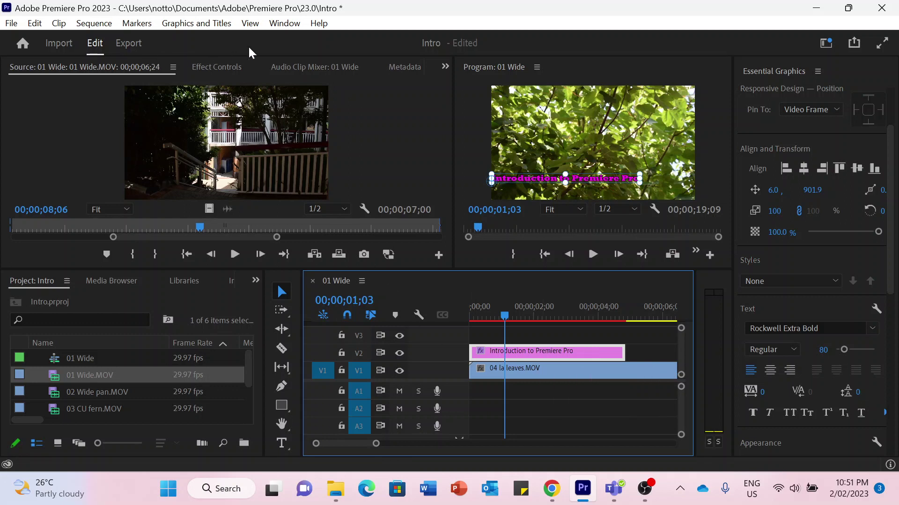
From the Effects panel, drop Dip to Black onto both the start and end of the V2 title clip.
left_click(284, 23)
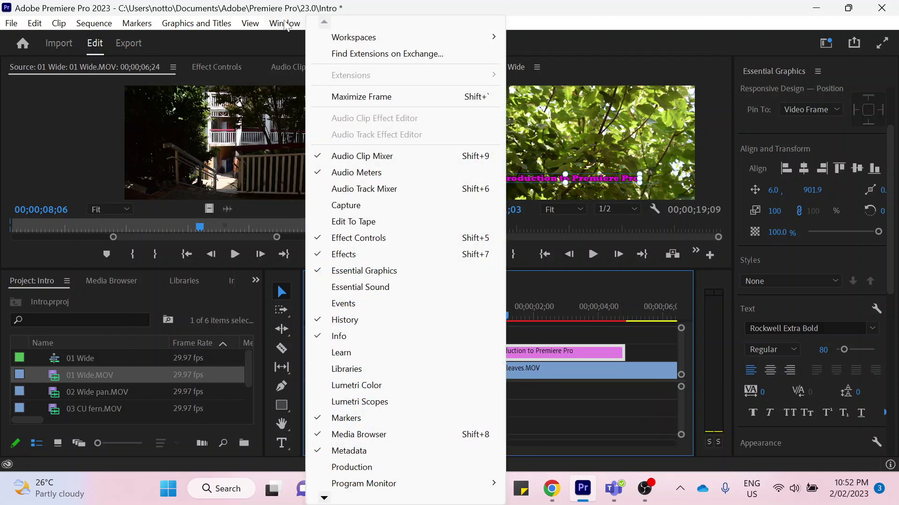
left_click(285, 25)
left_click(285, 25)
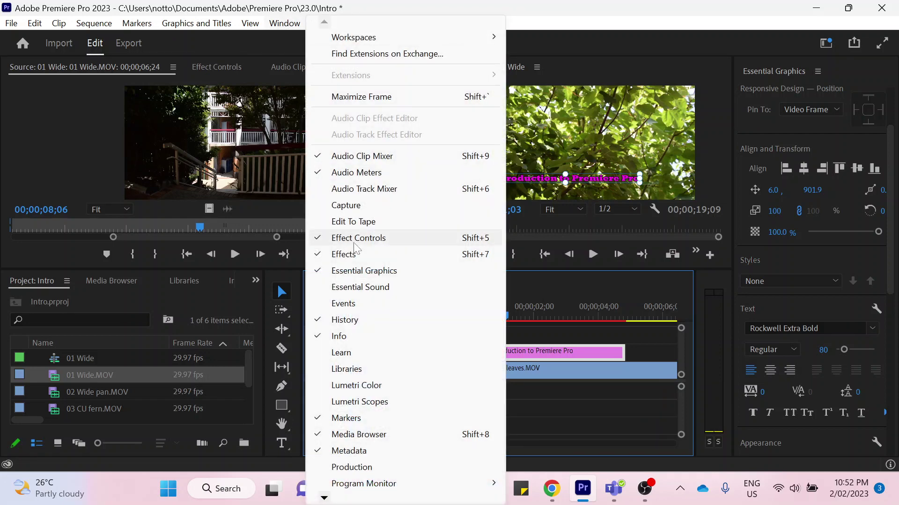
left_click(343, 253)
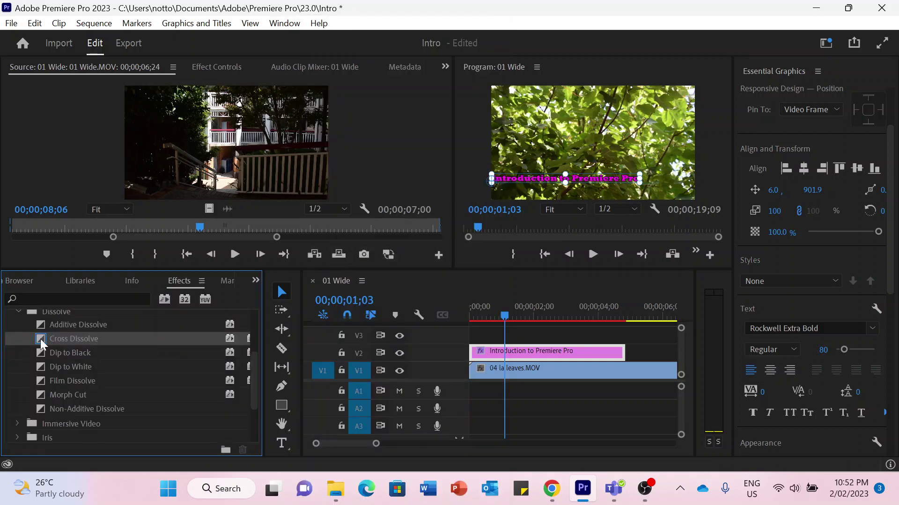
left_click(49, 351)
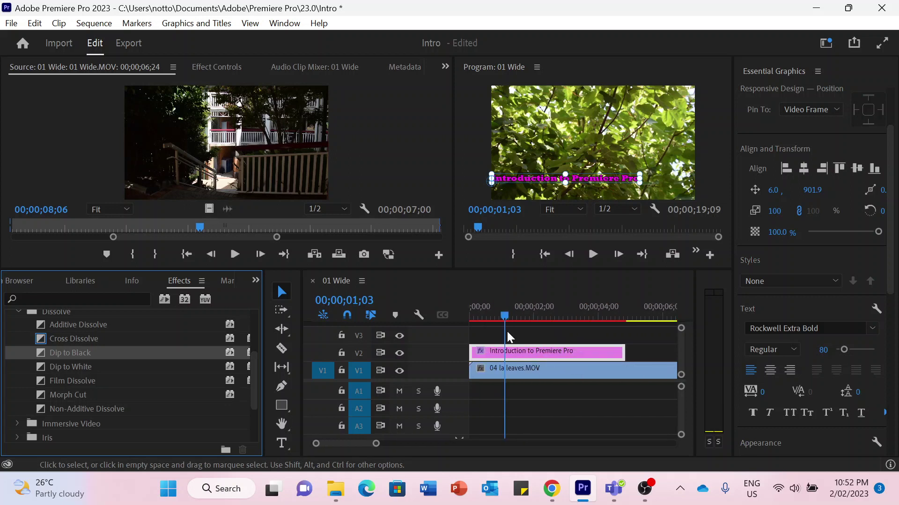
left_click_drag(40, 348, 477, 354)
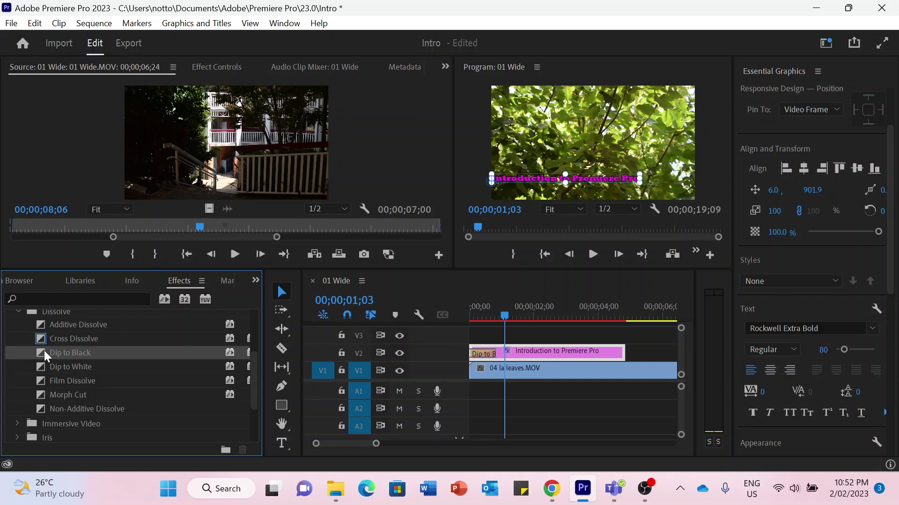
left_click_drag(44, 350, 605, 333)
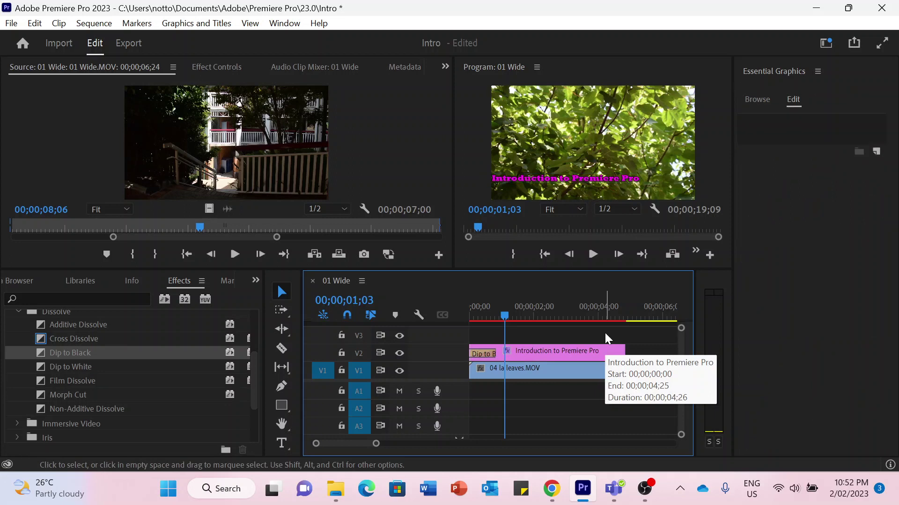
left_click_drag(40, 352, 623, 359)
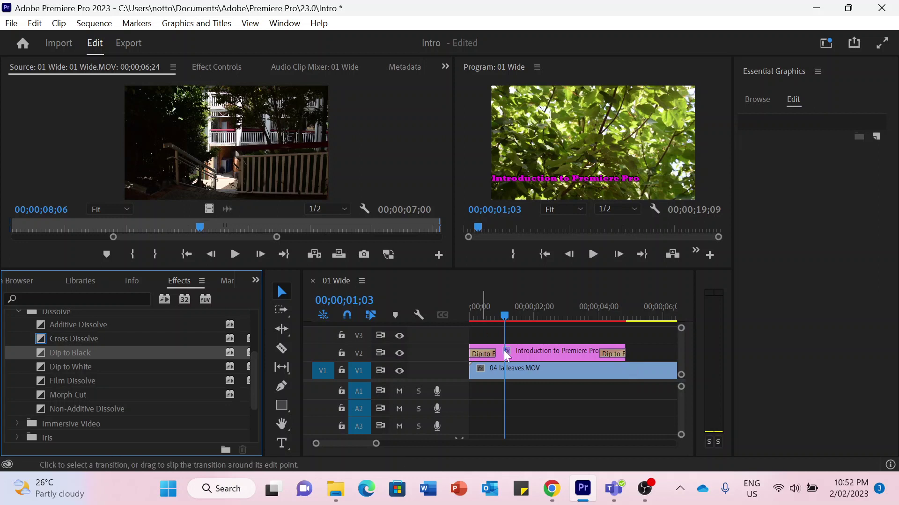
left_click(477, 313)
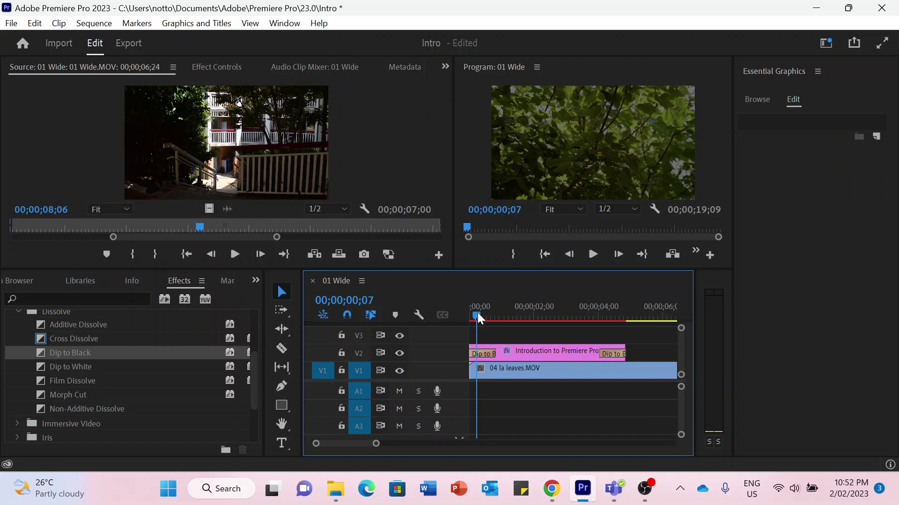
Move the title clip later to start at 00;00;01;04 and preview the change.
key("space")
key("space")
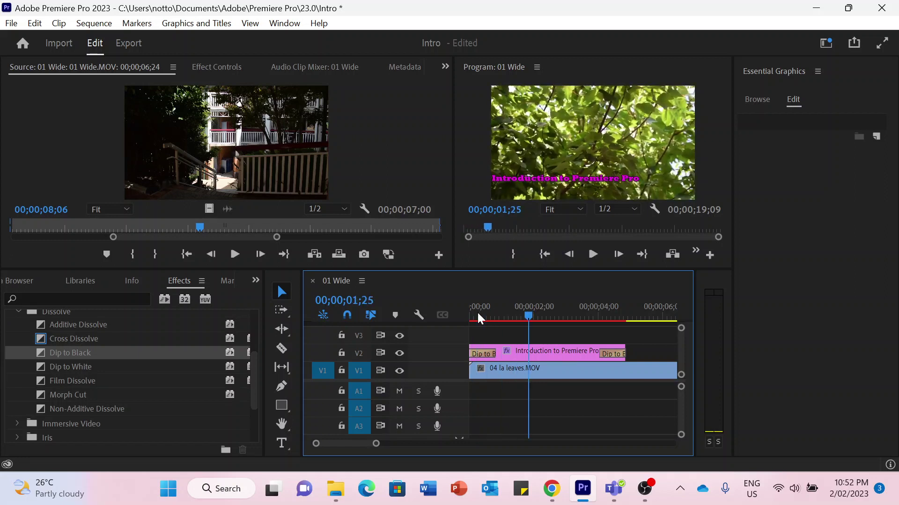
left_click_drag(554, 350, 581, 351)
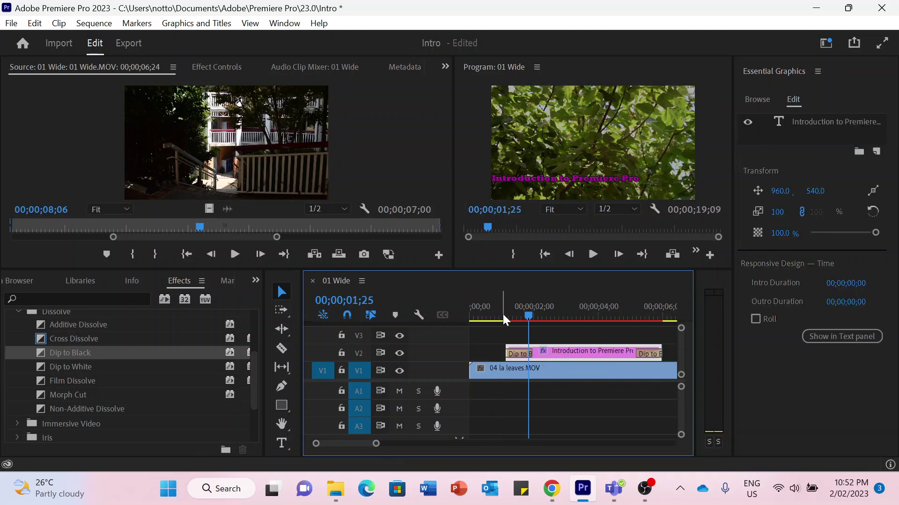
left_click(490, 311)
key("space")
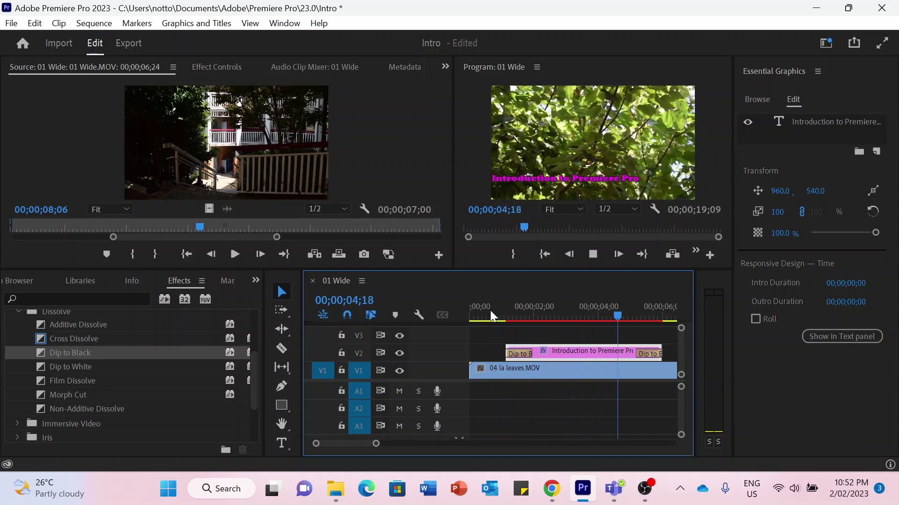
key("space")
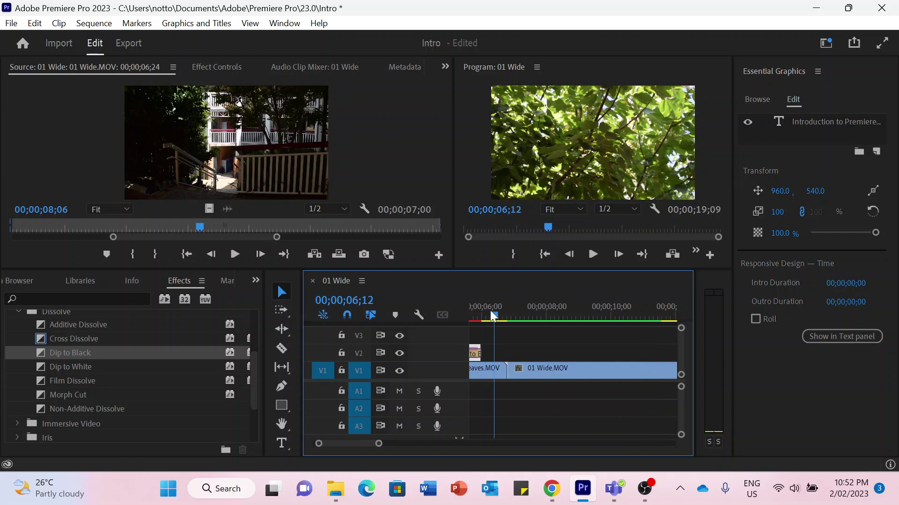
scroll(529, 335, "up", 5)
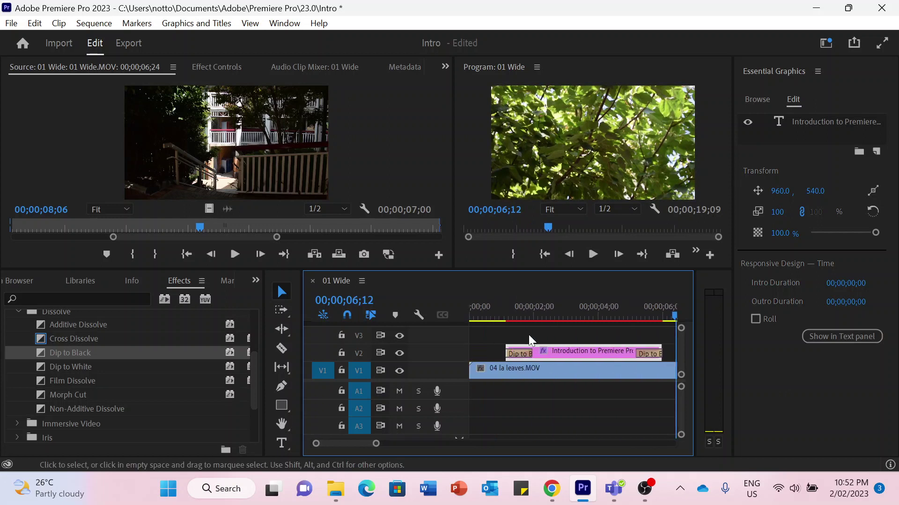
Delete the Dip to Black transitions from both ends of the title clip.
left_click(523, 357)
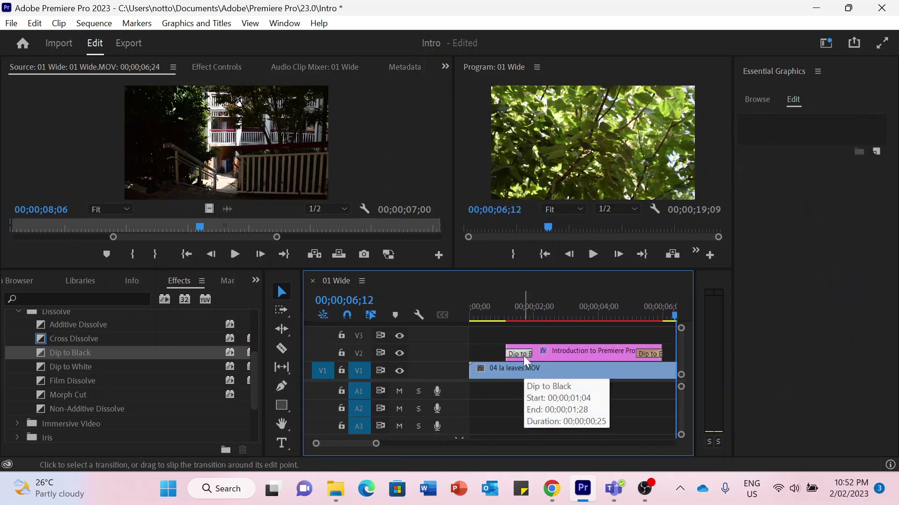
key("Delete")
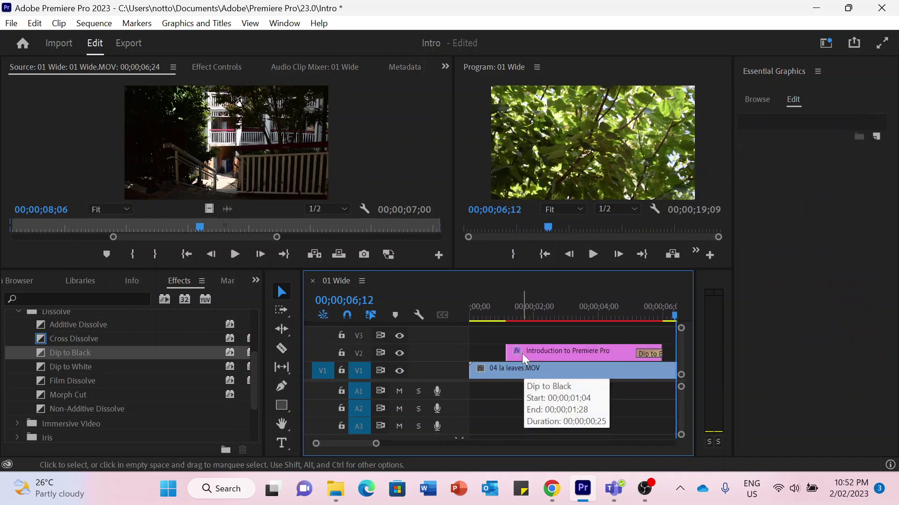
left_click(651, 354)
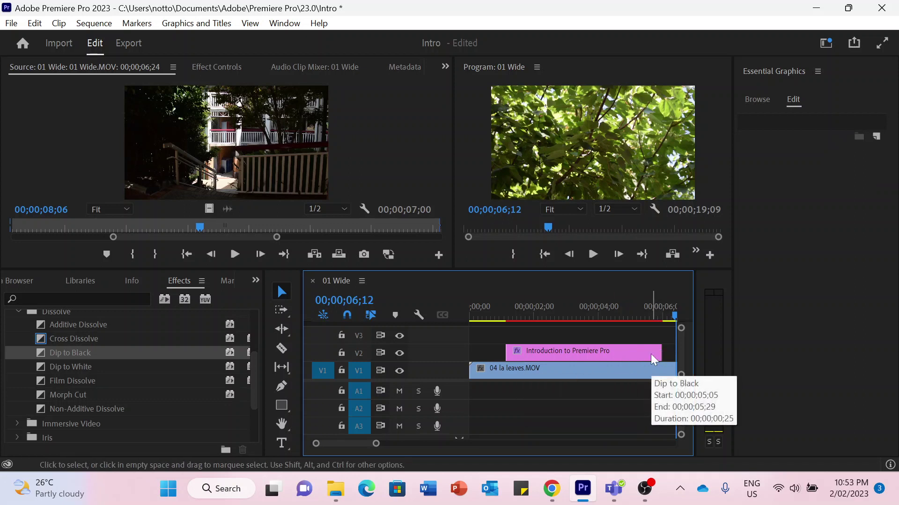
key("Delete")
left_click(529, 350)
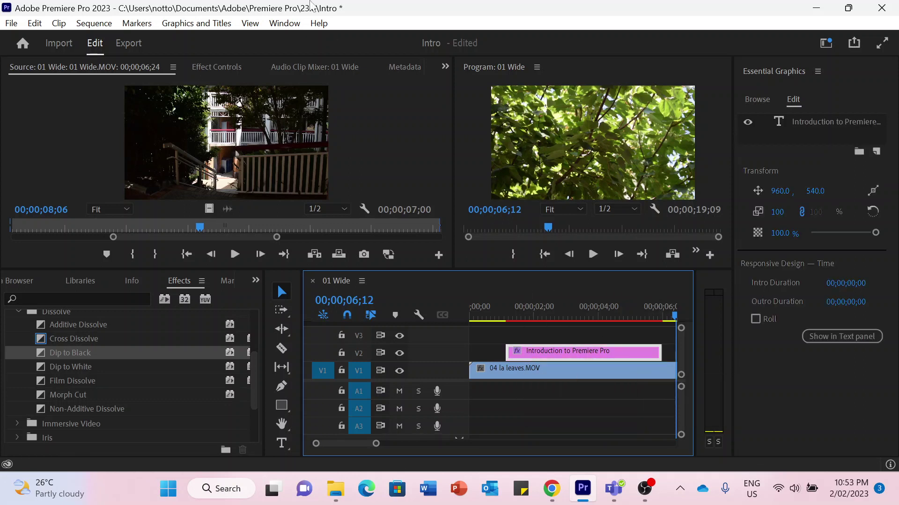
Show the title's Effect Controls with Opacity expanded and park the playhead near 00;00;01;18.
left_click(204, 67)
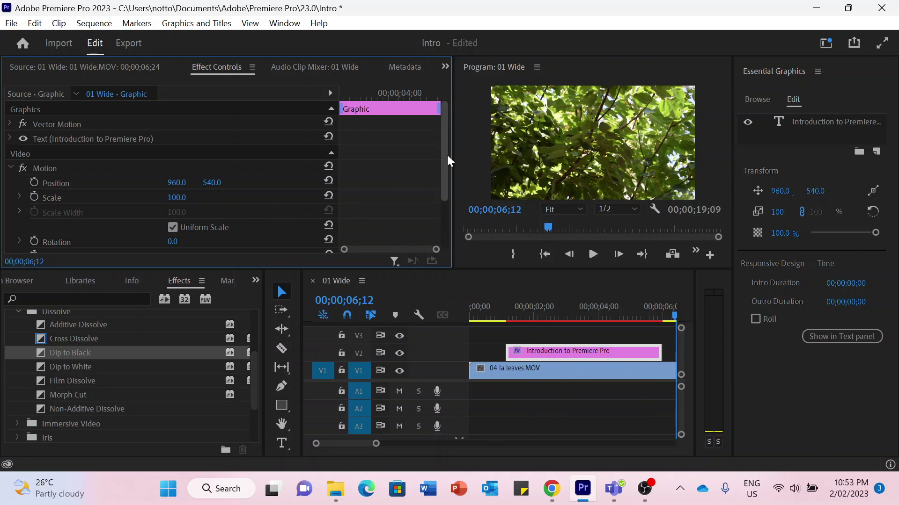
left_click_drag(445, 153, 450, 204)
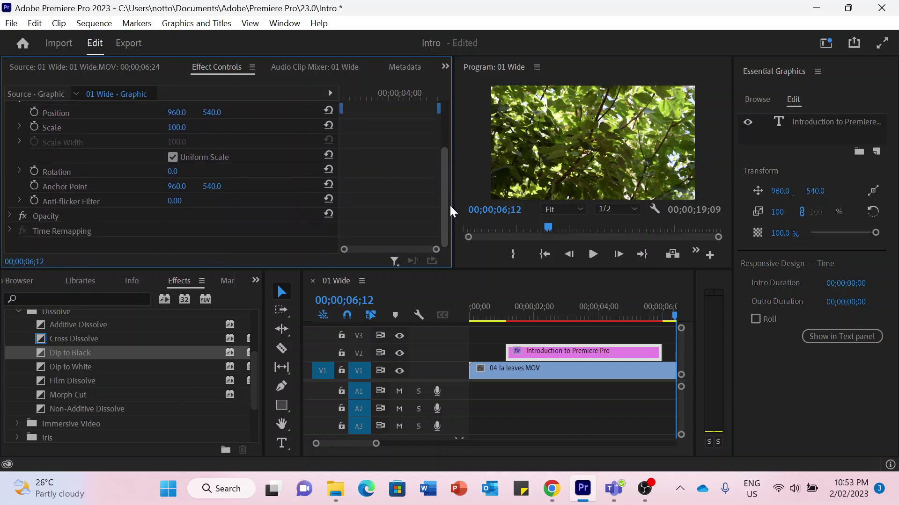
left_click(10, 216)
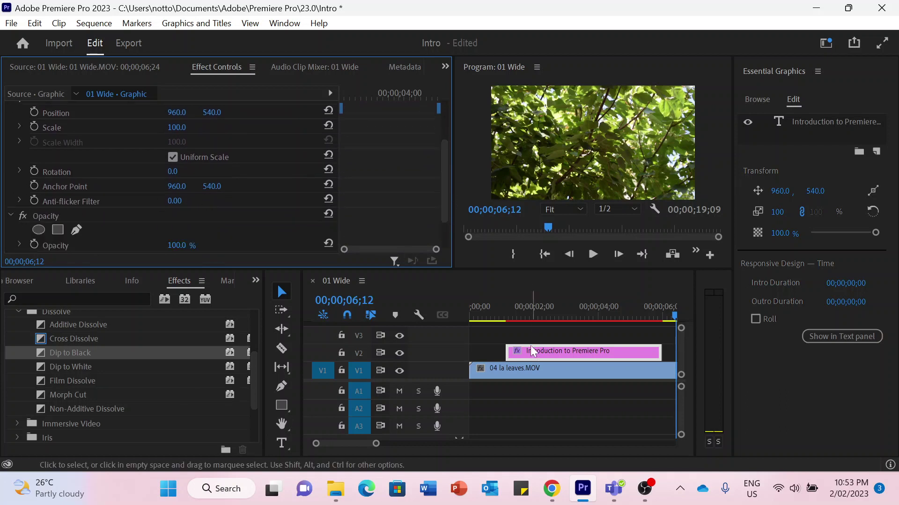
left_click(515, 310)
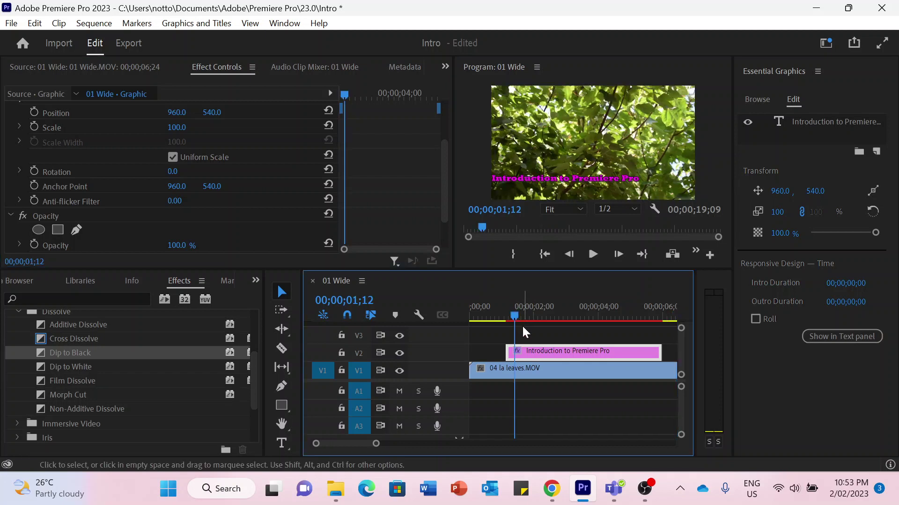
left_click_drag(535, 314, 560, 315)
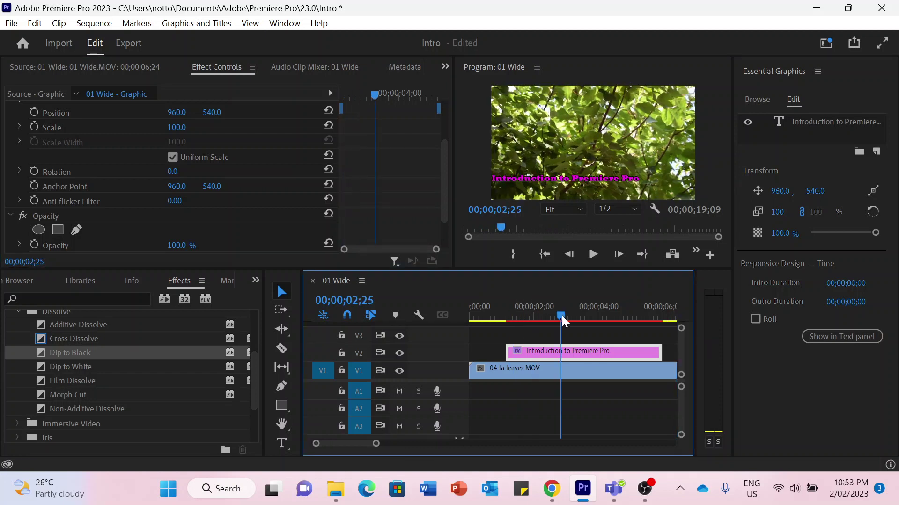
left_click(534, 316)
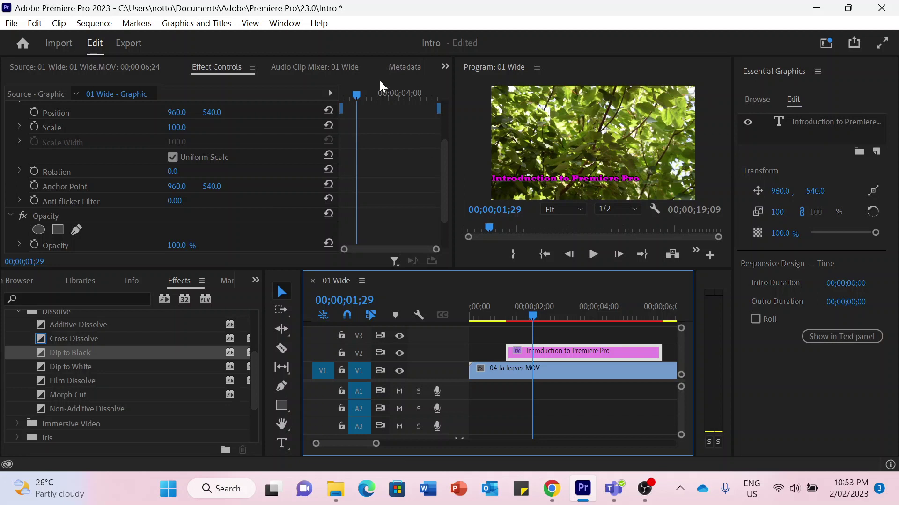
left_click_drag(363, 89, 382, 92)
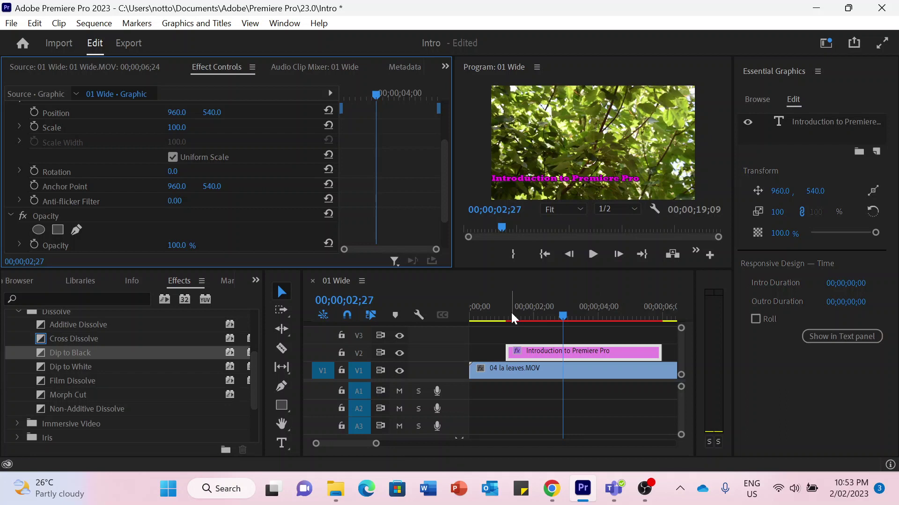
left_click_drag(512, 319, 522, 318)
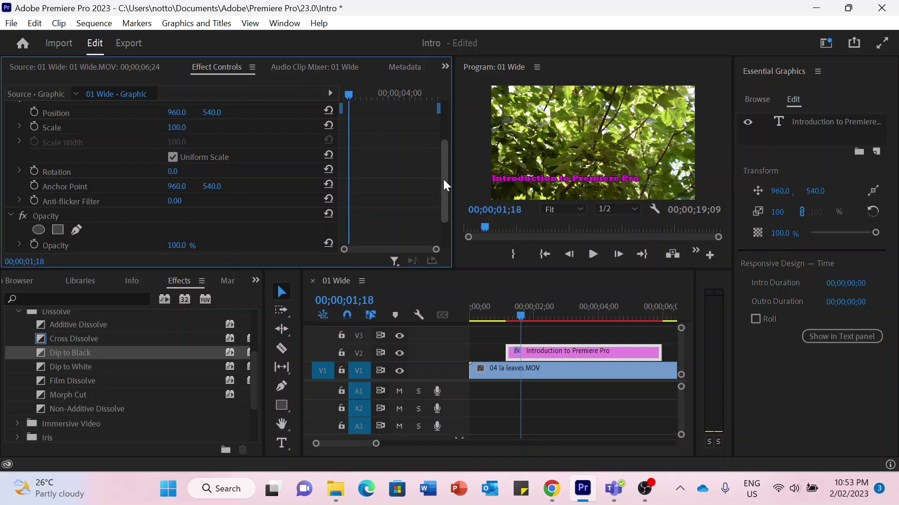
left_click_drag(442, 179, 447, 196)
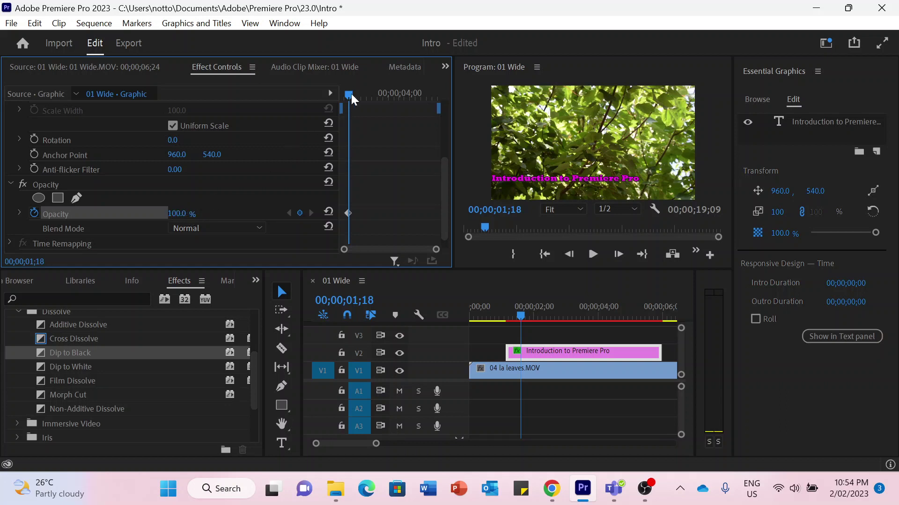
Add an Opacity keyframe at the title's first frame, 00;00;01;04, and lower its opacity.
left_click_drag(350, 94, 341, 95)
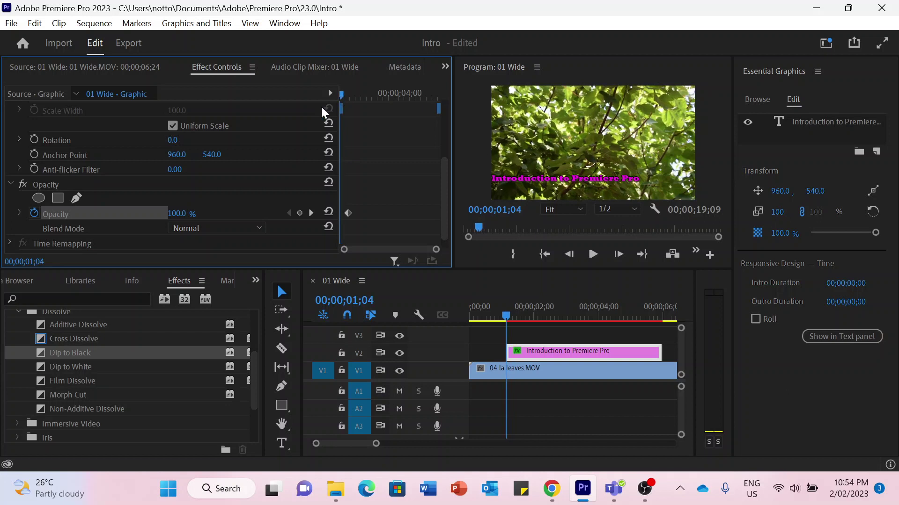
left_click(299, 213)
left_click_drag(180, 216, 167, 215)
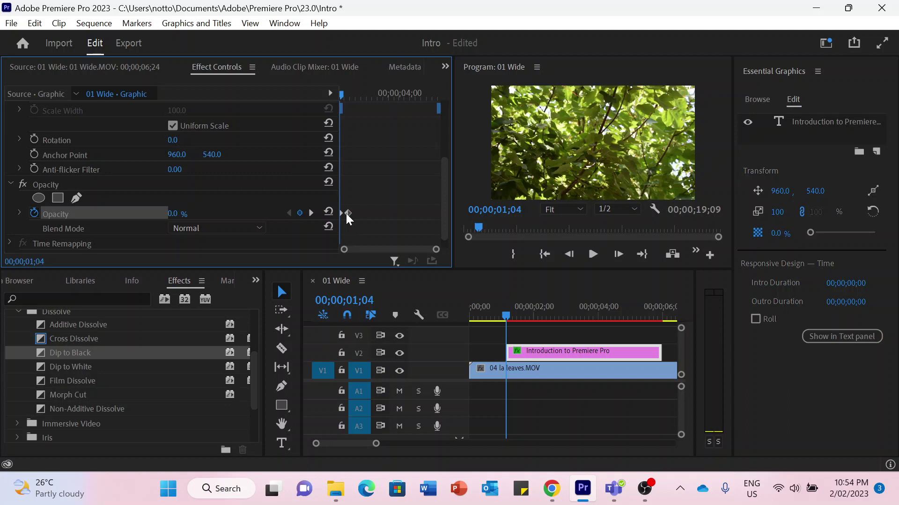
Move the 100% Opacity keyframe to 00;00;02;08 and replay the fade-in to check.
key("space")
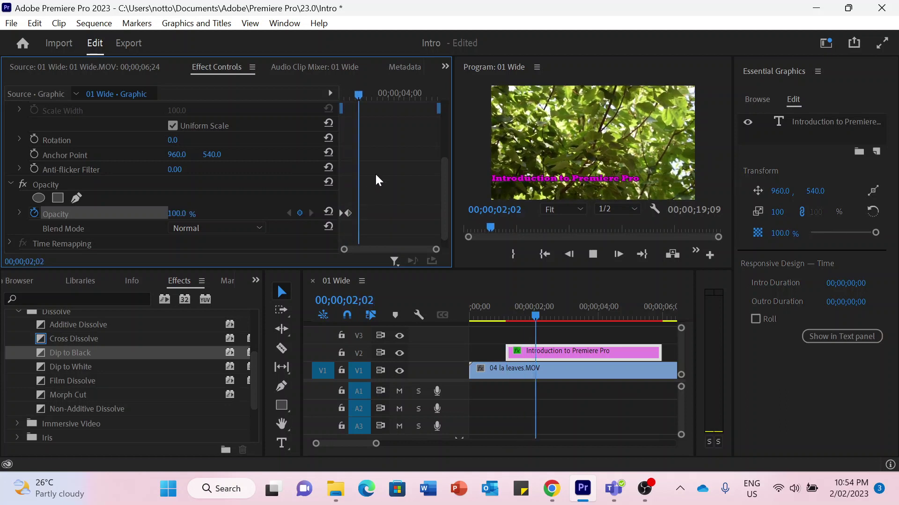
key("space")
left_click(349, 213)
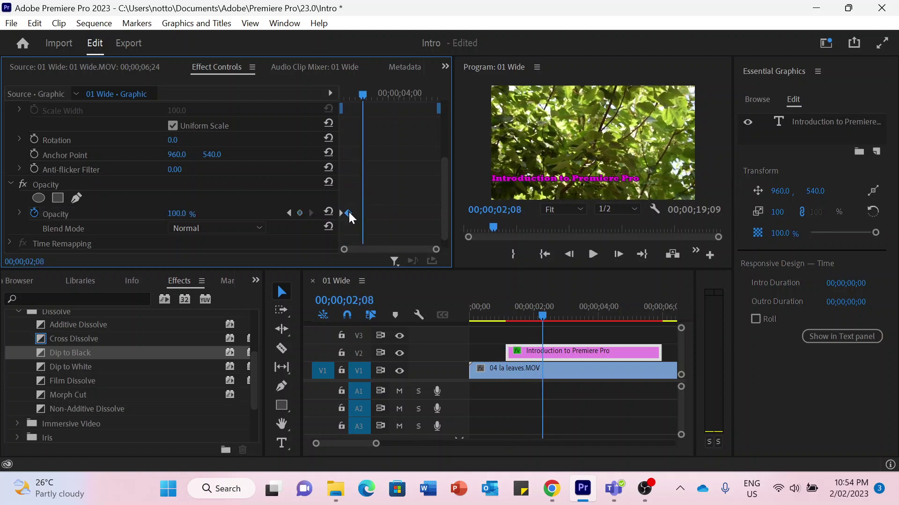
left_click_drag(349, 212, 361, 214)
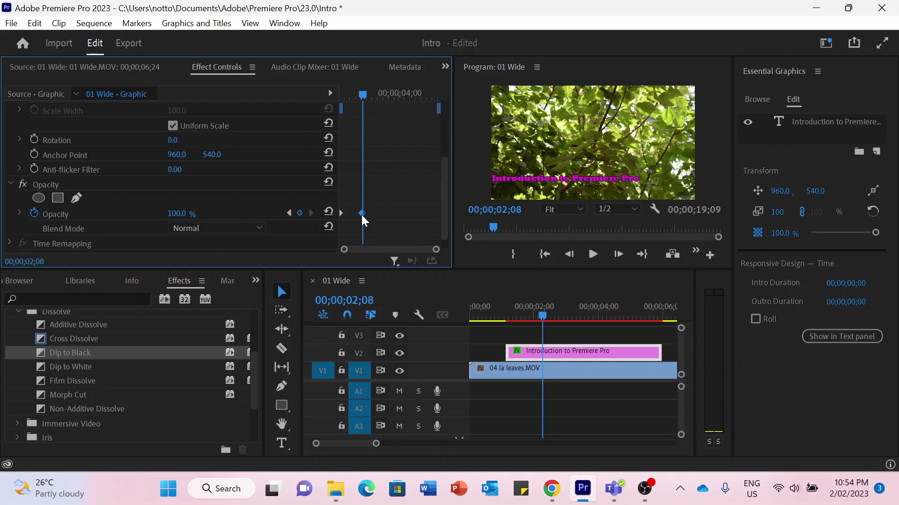
left_click(340, 94)
key("space")
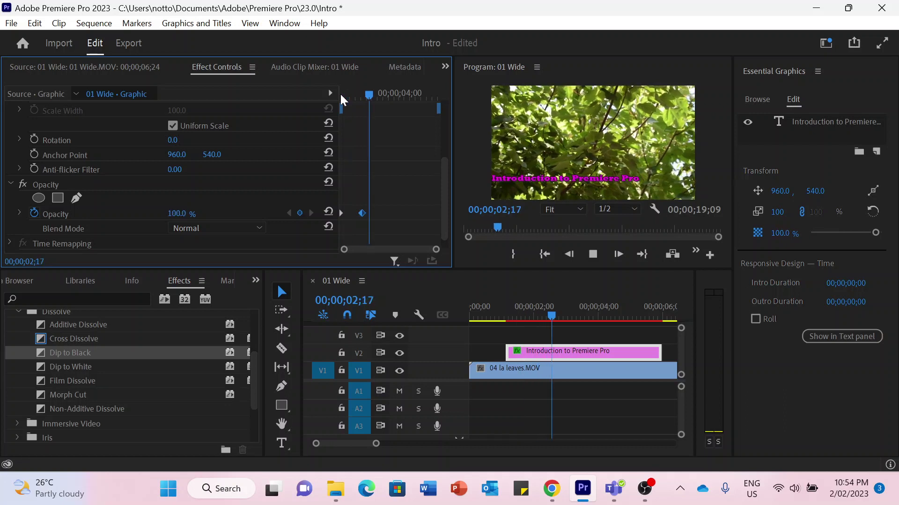
key("space")
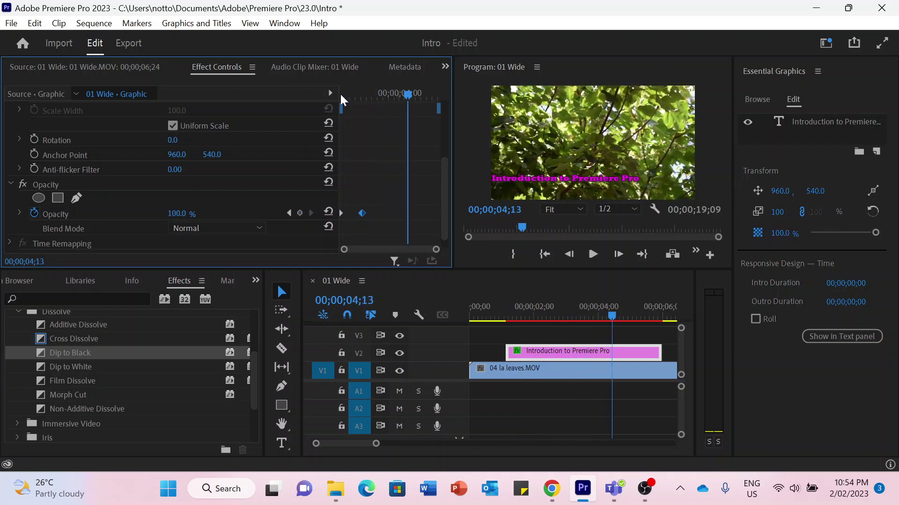
Add a full-opacity keyframe at 05;12 and zoom the keyframe view around it.
left_click(644, 317)
scroll(645, 322, "down", 3)
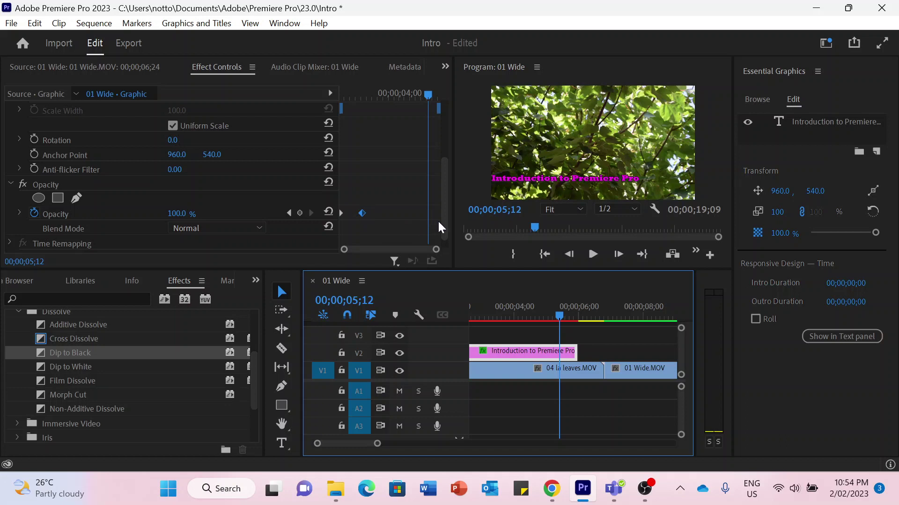
left_click(363, 211)
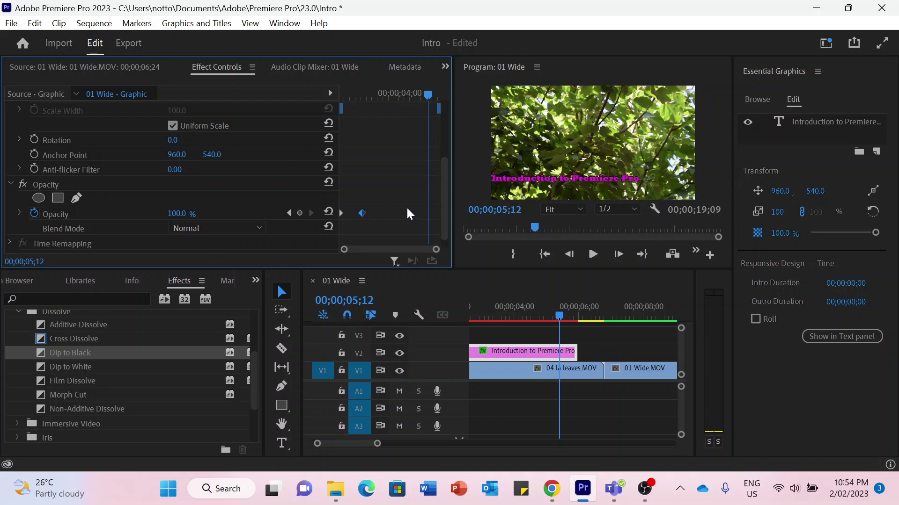
key("ctrl+alt+k")
left_click_drag(456, 228, 477, 228)
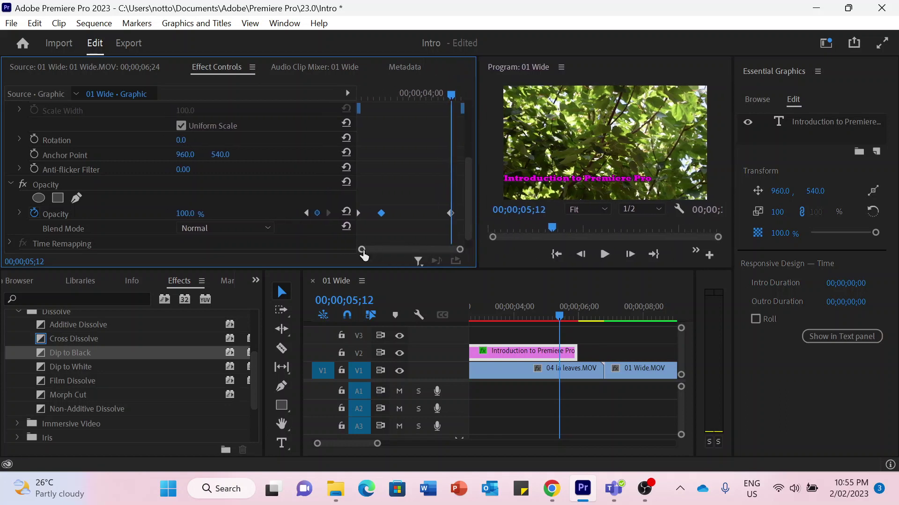
left_click_drag(362, 249, 401, 250)
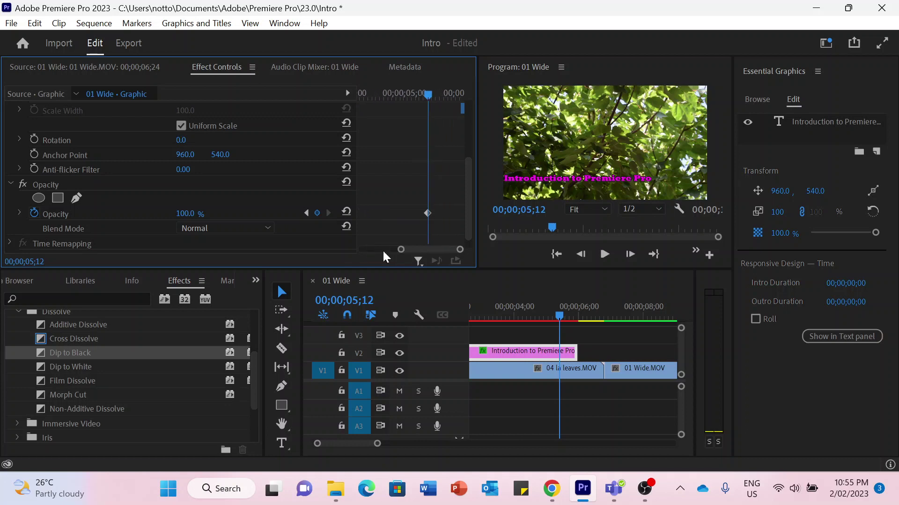
Add a 0% Opacity keyframe at 05;28, the title's end.
left_click(450, 92)
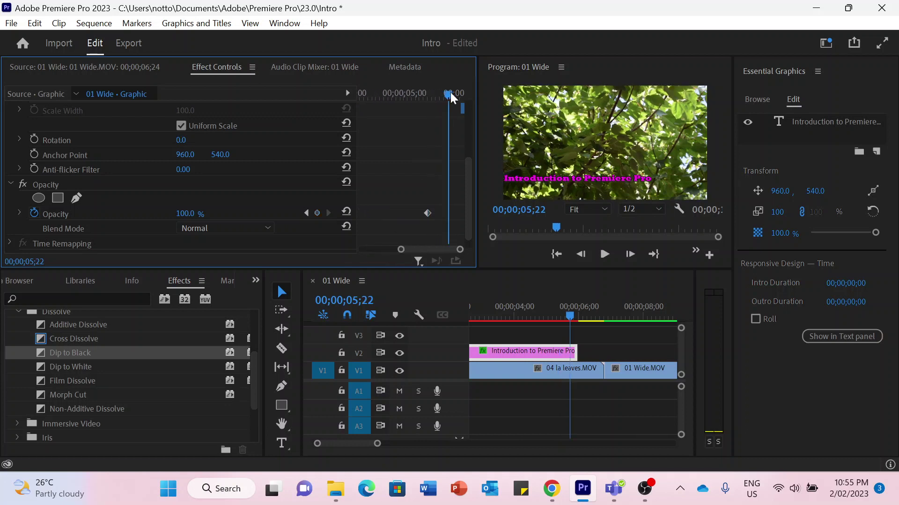
left_click_drag(450, 92, 461, 97)
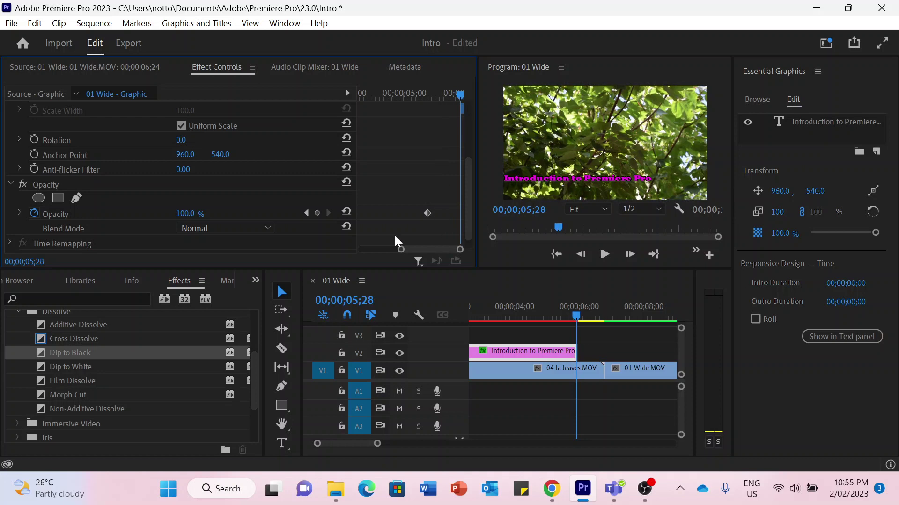
left_click(317, 213)
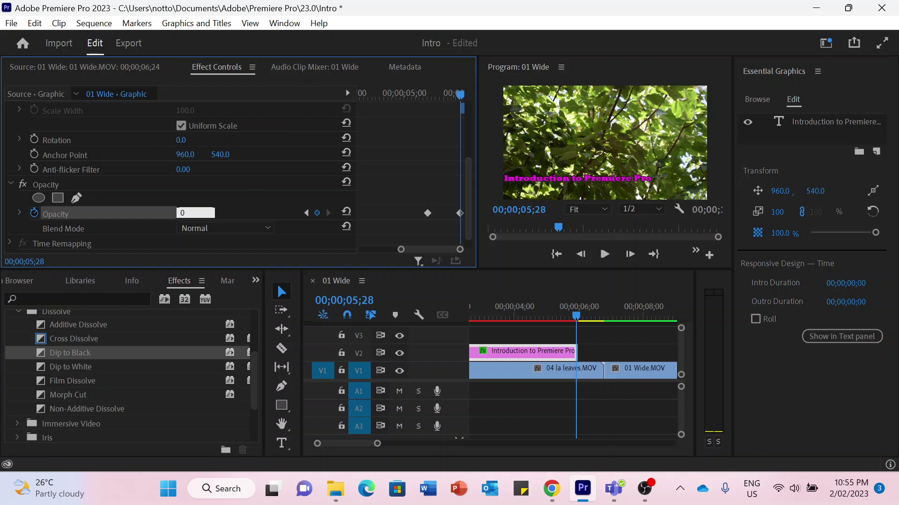
key("Return")
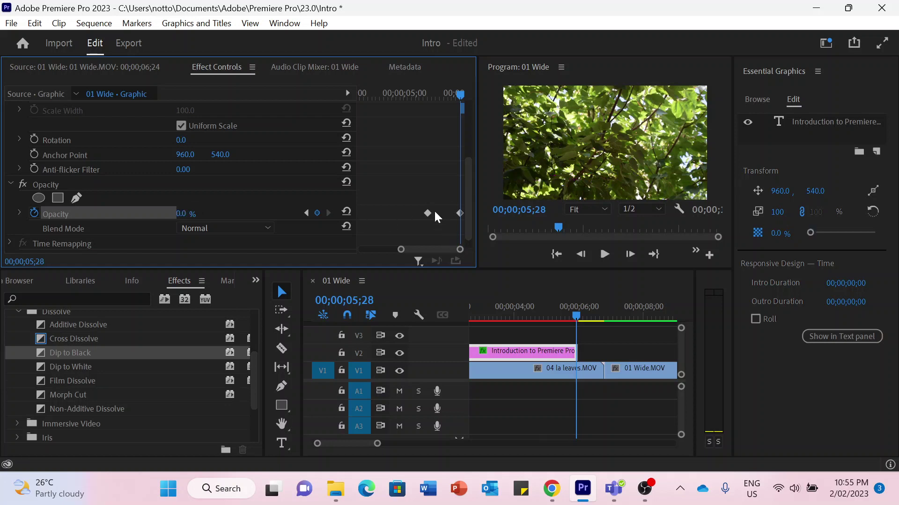
Play back the fade-out and scrub through the title to review it.
left_click(424, 89)
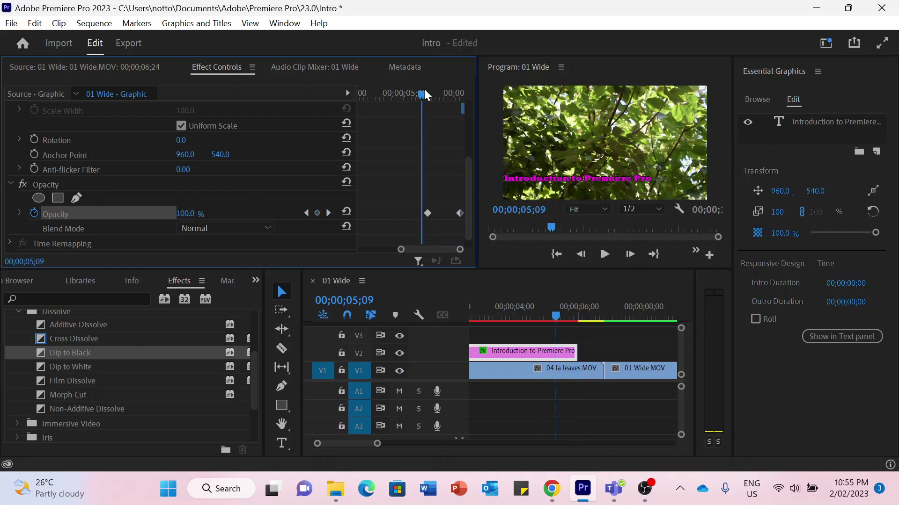
key("space")
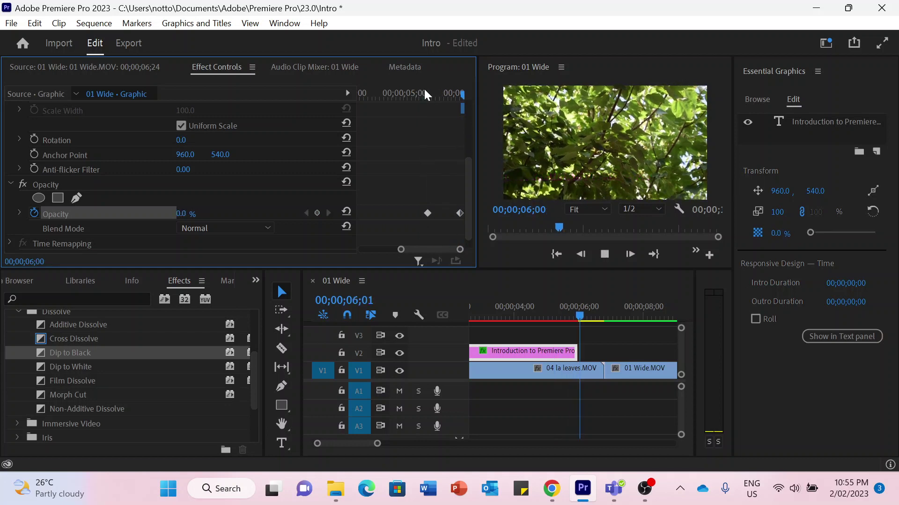
key("space")
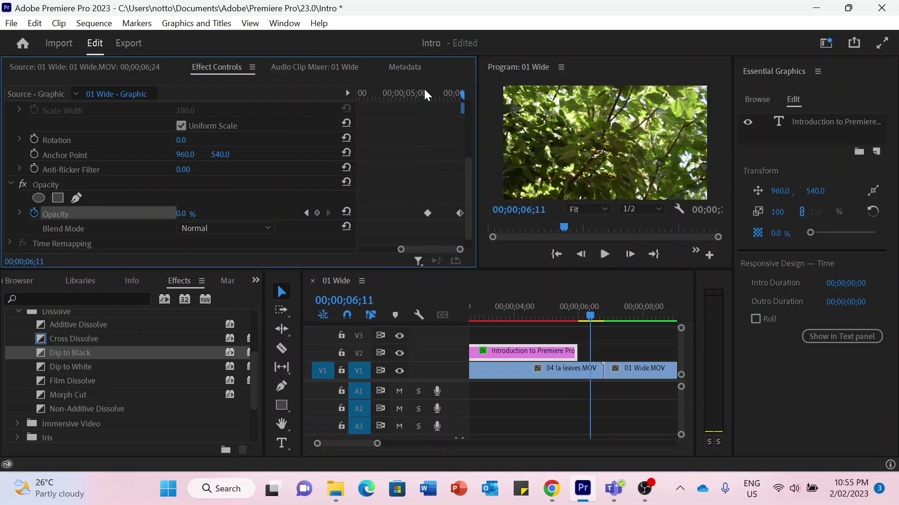
left_click(398, 91)
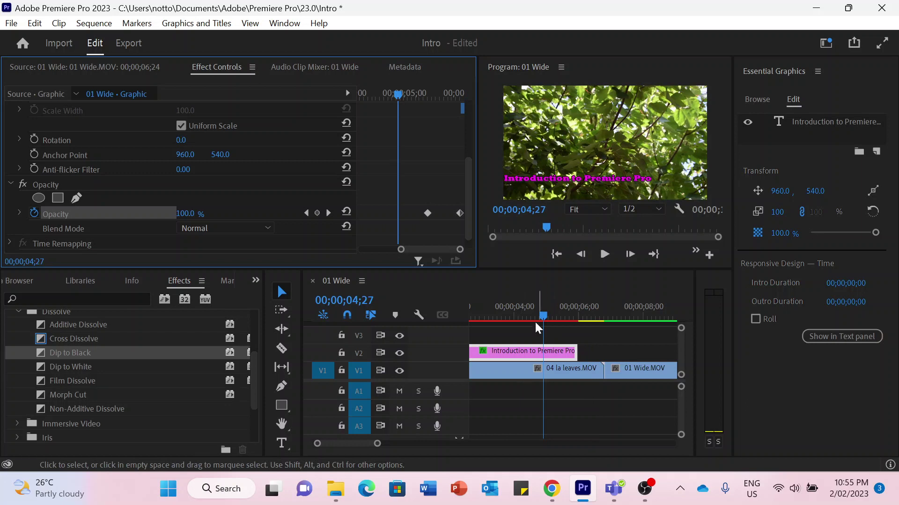
left_click(493, 311)
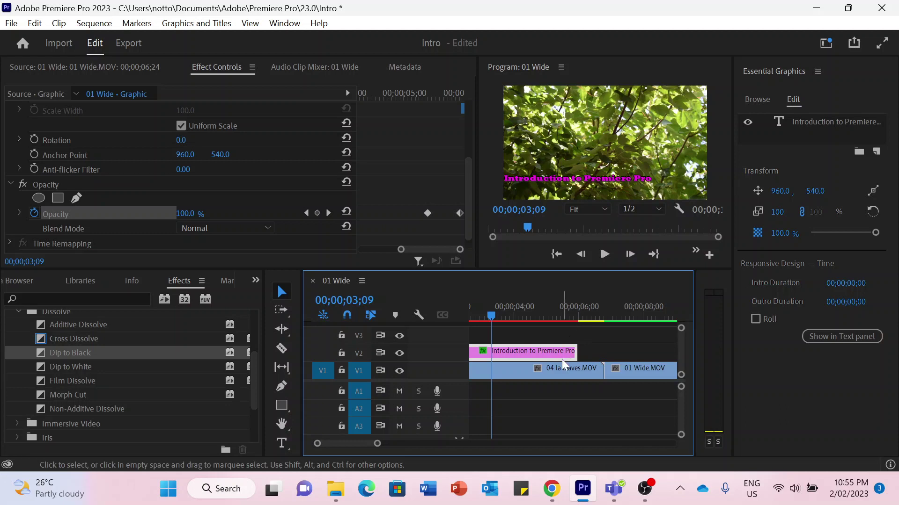
left_click(546, 318)
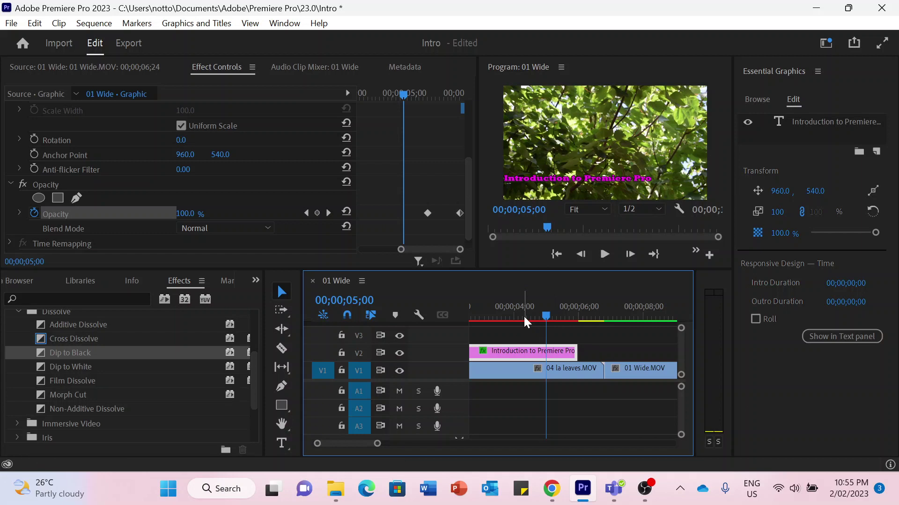
scroll(523, 316, "down", 8)
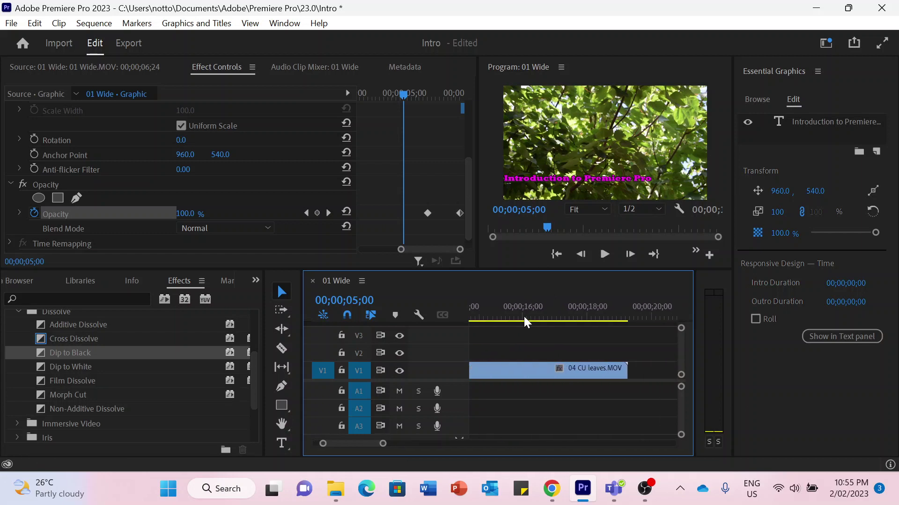
scroll(523, 316, "up", 8)
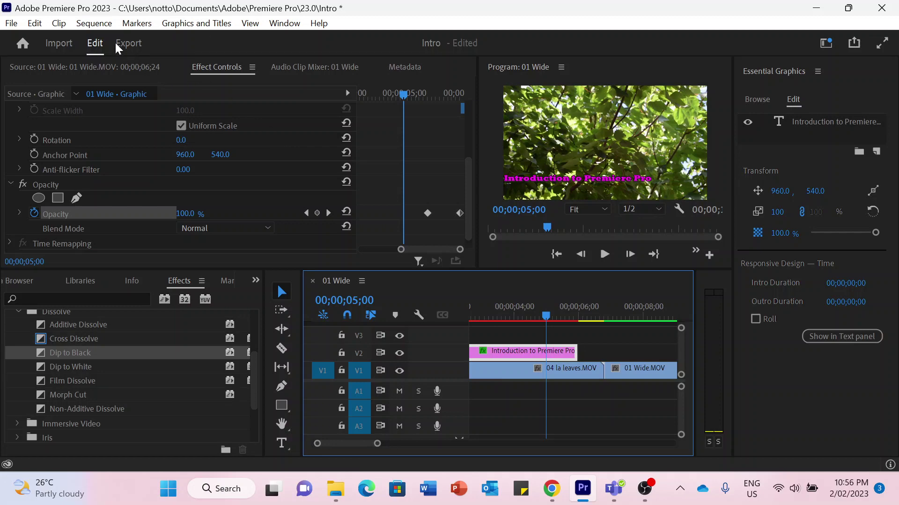
Render the sequence In to Out and play back the title's fades.
left_click(96, 24)
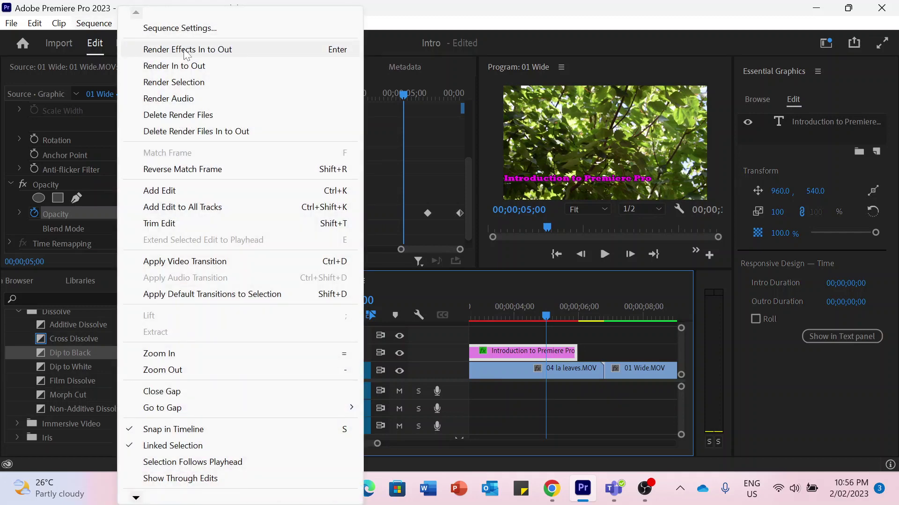
left_click(173, 66)
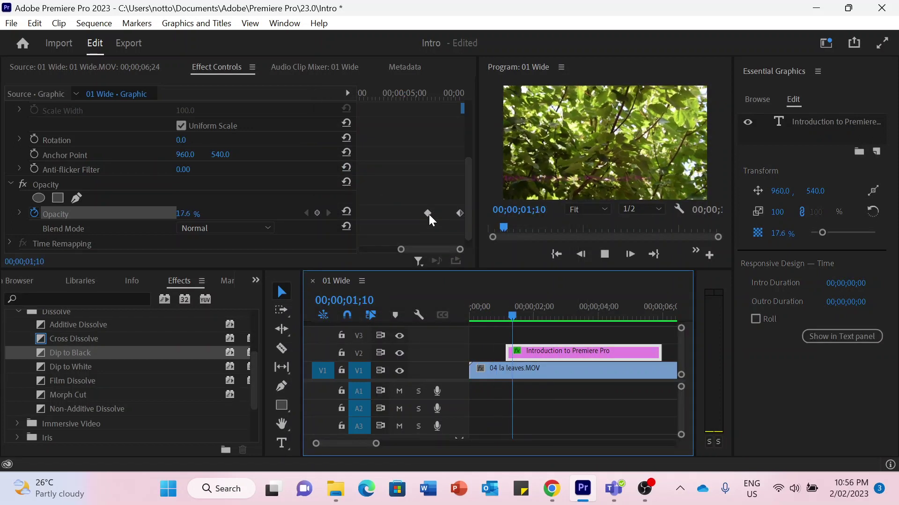
key("space")
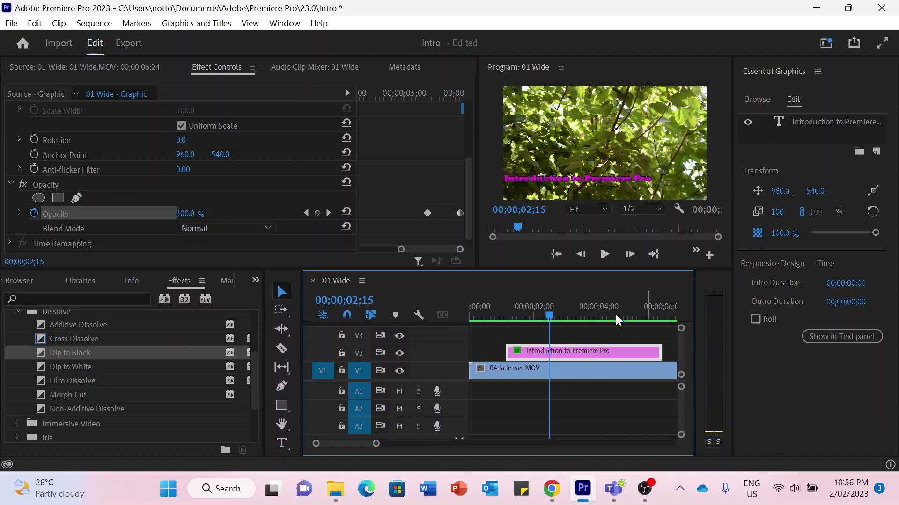
scroll(591, 320, "down", 10)
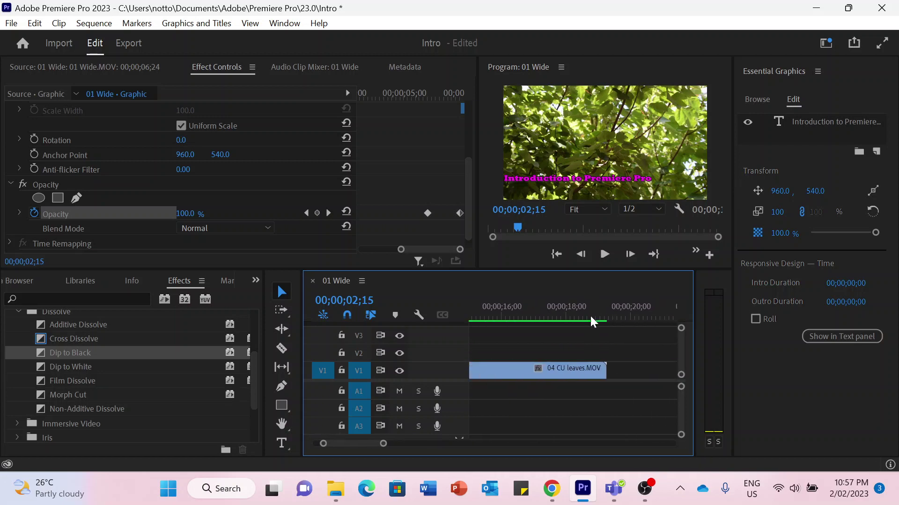
scroll(591, 317, "up", 10)
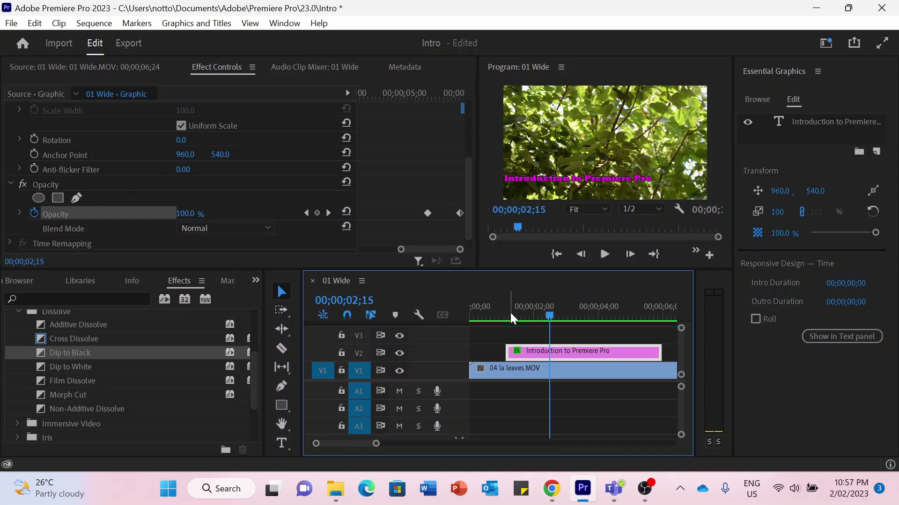
left_click(496, 317)
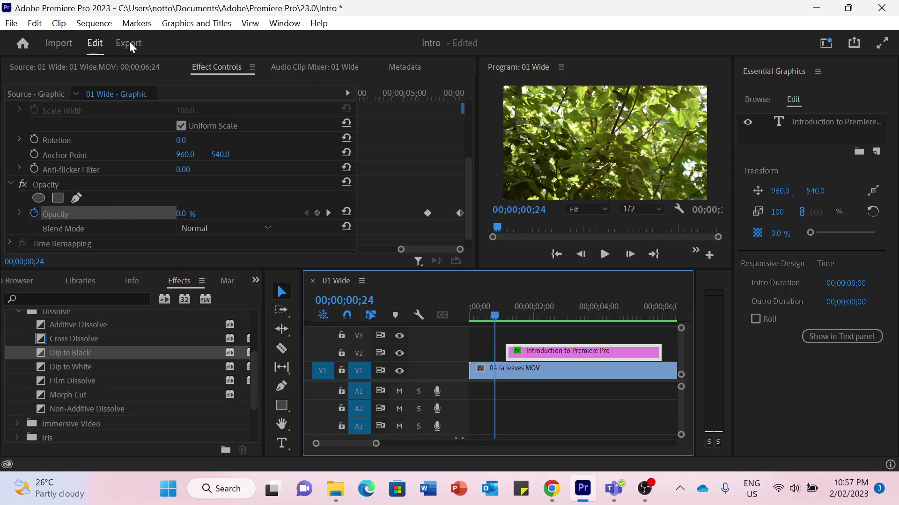
In the export settings, replace the output file name with 'Intro to Pr Pro'.
left_click(129, 43)
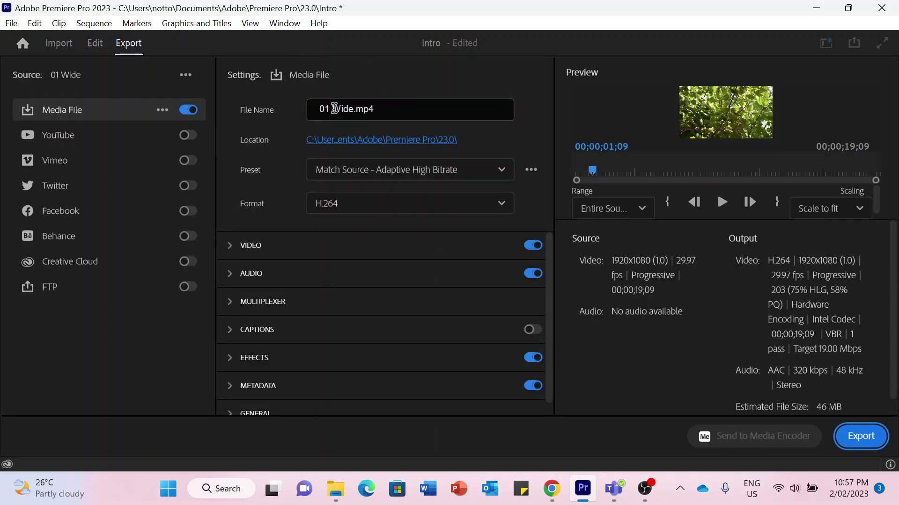
left_click_drag(381, 108, 313, 108)
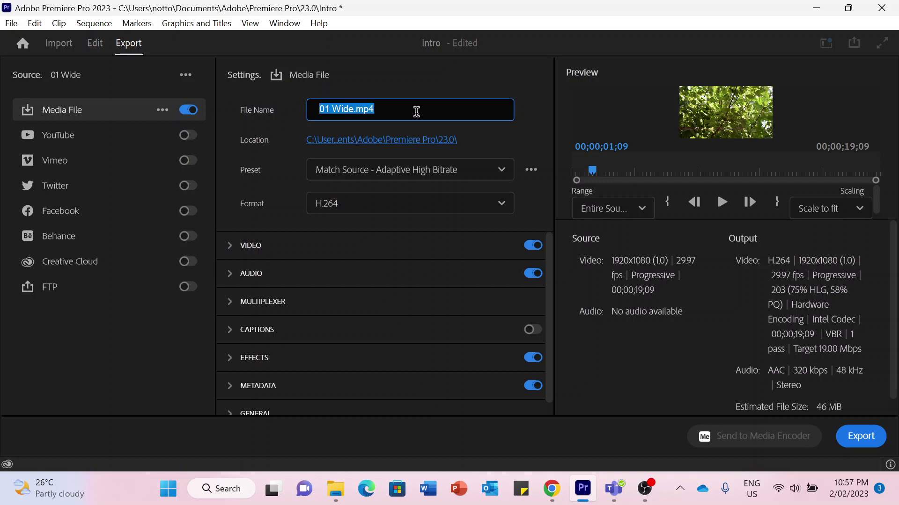
type("I")
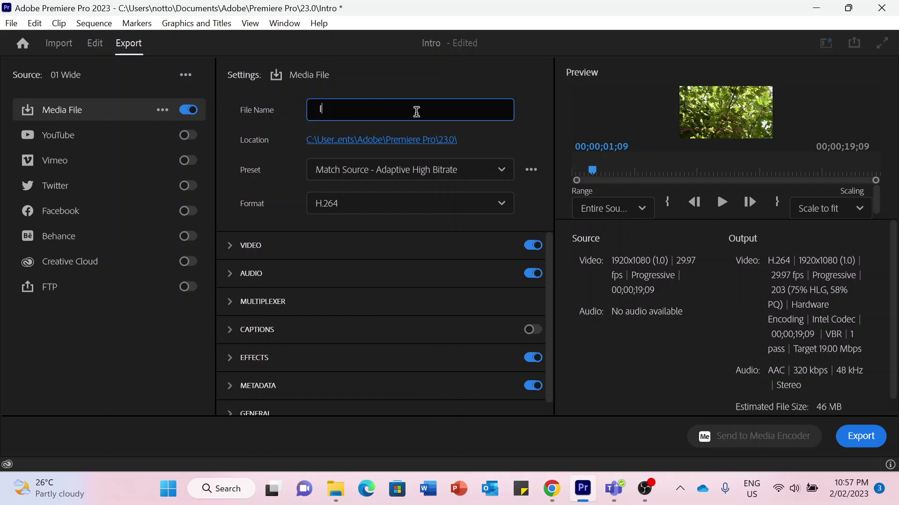
type("ntro to Pr Pro")
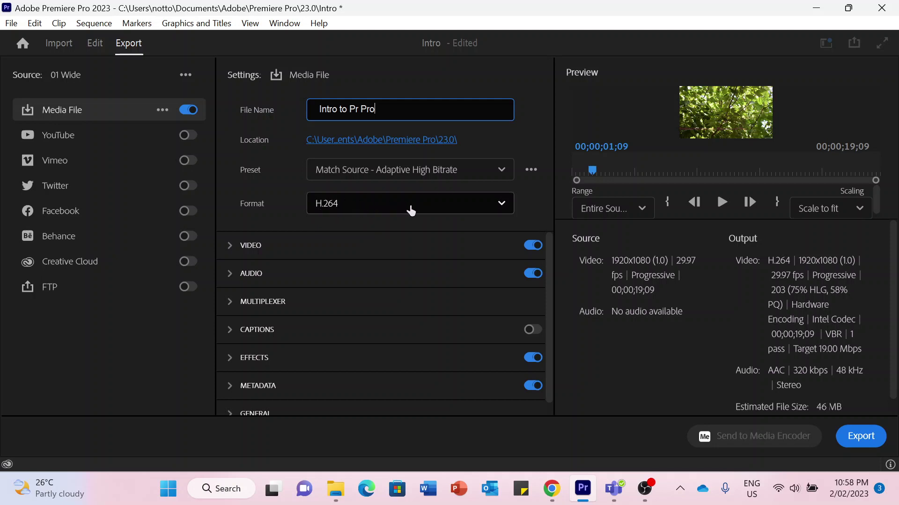
Look through the export Format list, then leave export without exporting.
left_click(382, 211)
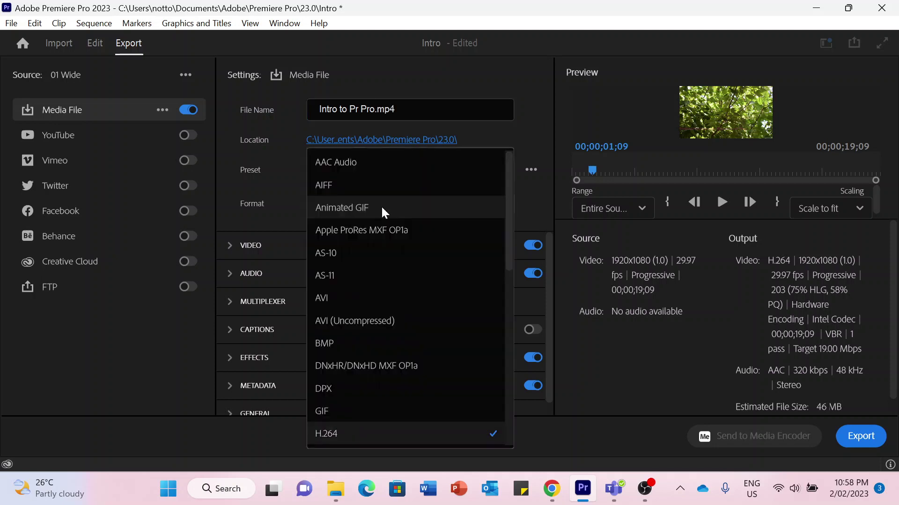
scroll(380, 313, "down", 4)
scroll(380, 312, "up", 4)
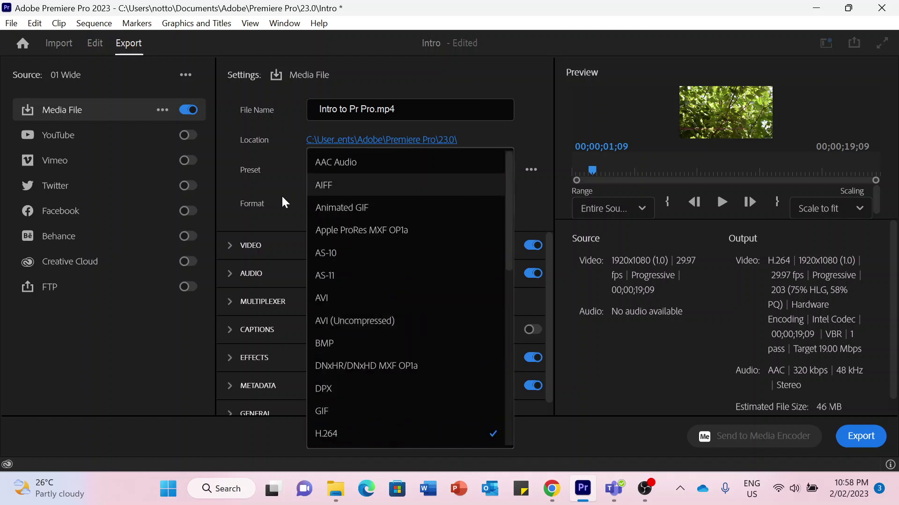
key("Escape")
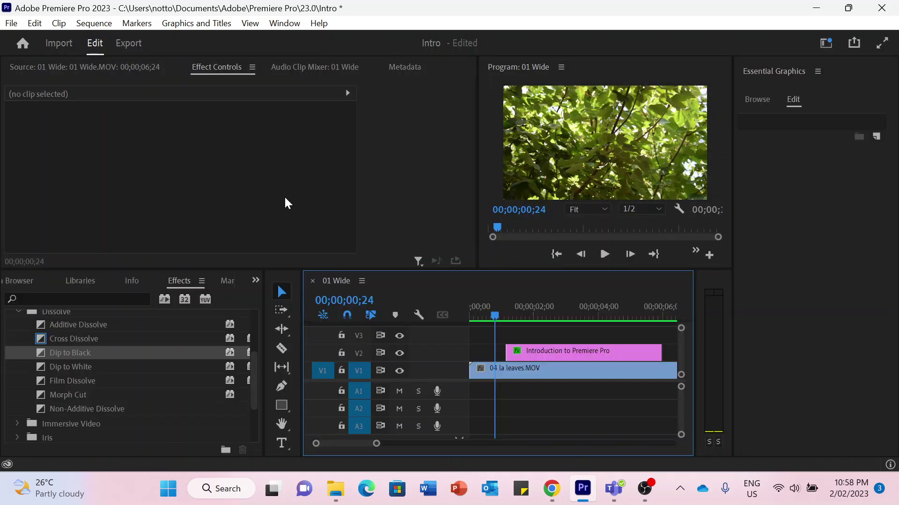
Rename the output file from 01 Wide.mp4 to 'Intro to Pr Pro' and export it as H.264.
left_click(128, 44)
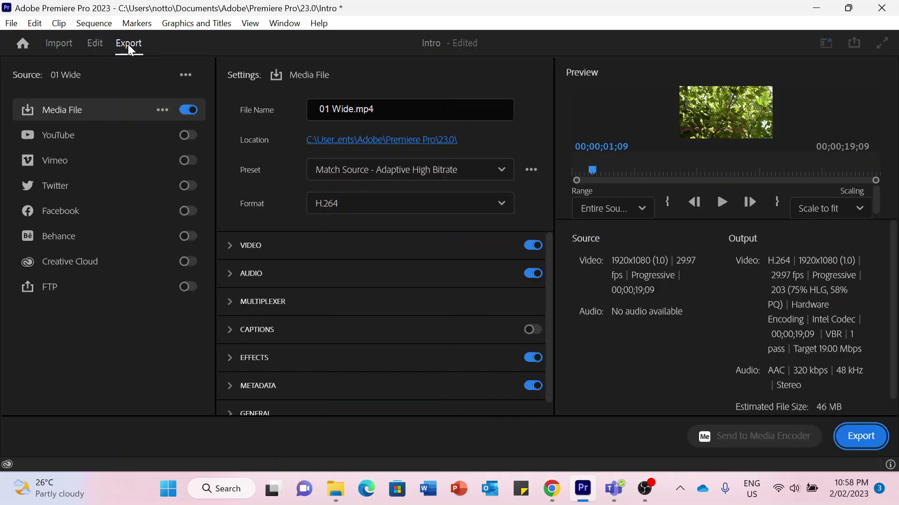
left_click(402, 106)
key("BackSpace")
key("BackSpace")
key("BackSpace")
key("BackSpace")
key("BackSpace")
key("BackSpace")
key("BackSpace")
key("BackSpace")
key("BackSpace")
key("BackSpace")
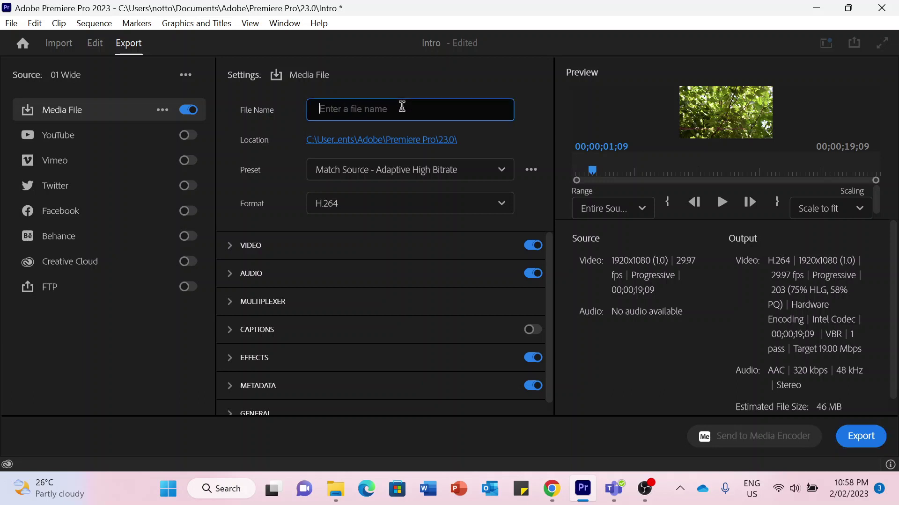
type("Intro to Pr Pro")
scroll(326, 368, "down", 1)
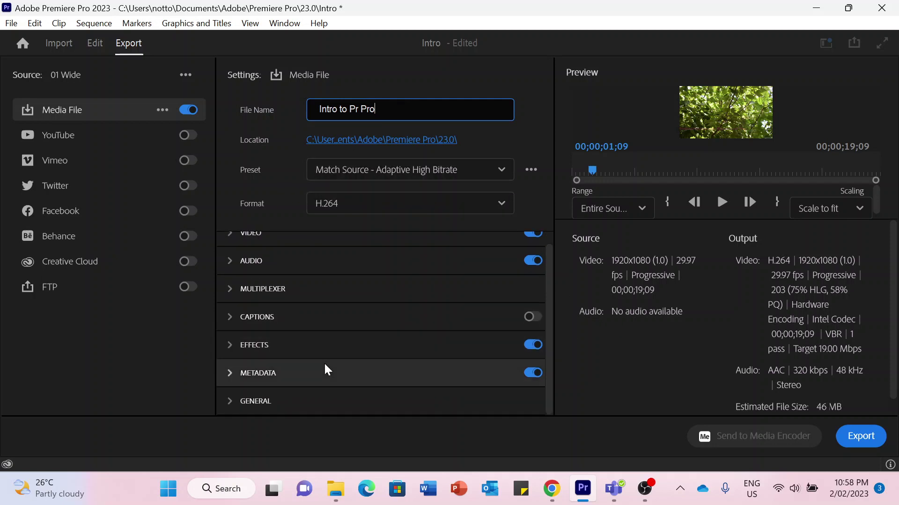
scroll(325, 368, "up", 1)
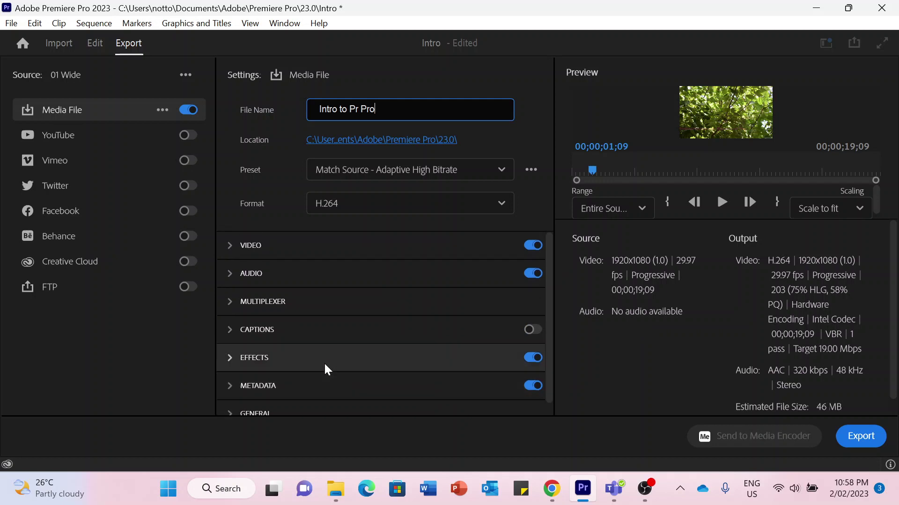
left_click(862, 445)
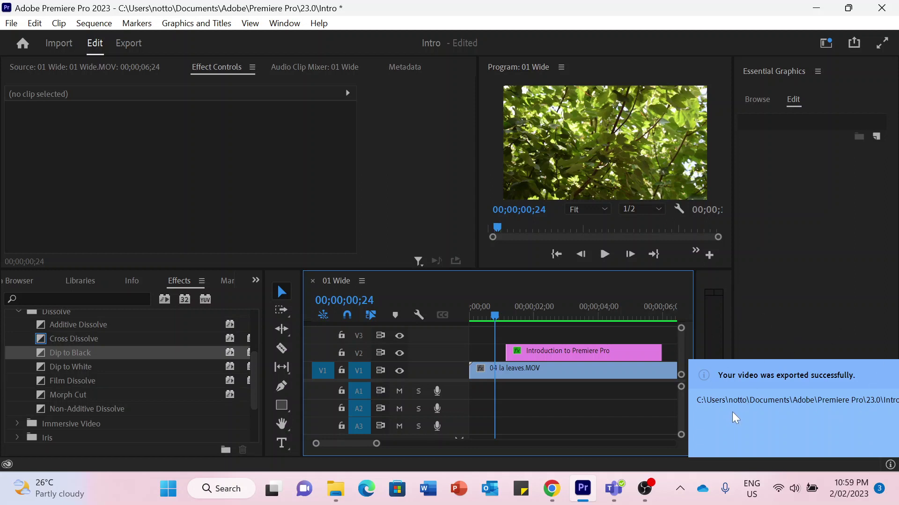
In File Explorer, browse Documents > Adobe > Premiere Pro into the 23.0 folder.
mouse_move(336, 499)
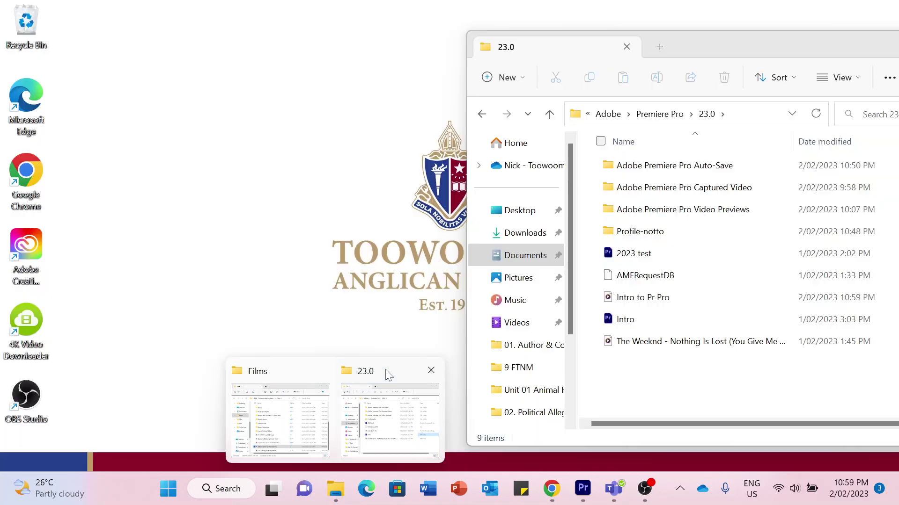
left_click(385, 369)
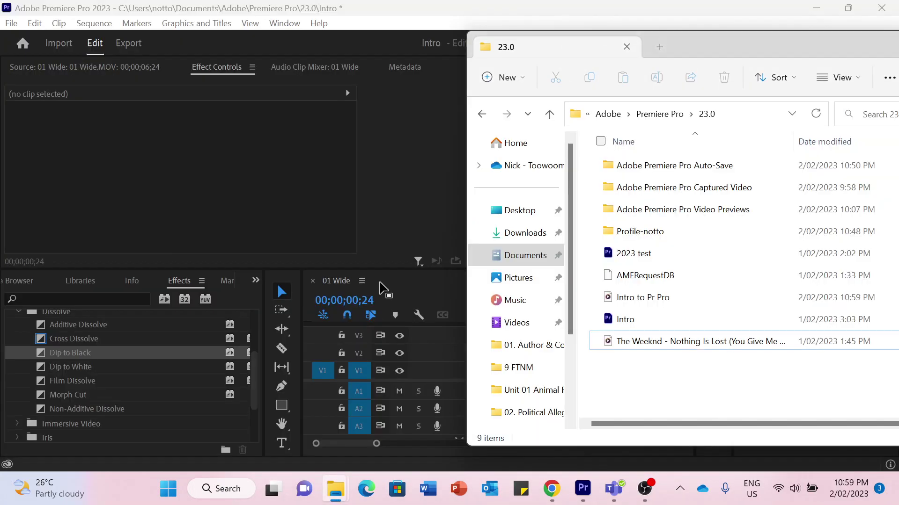
left_click(515, 235)
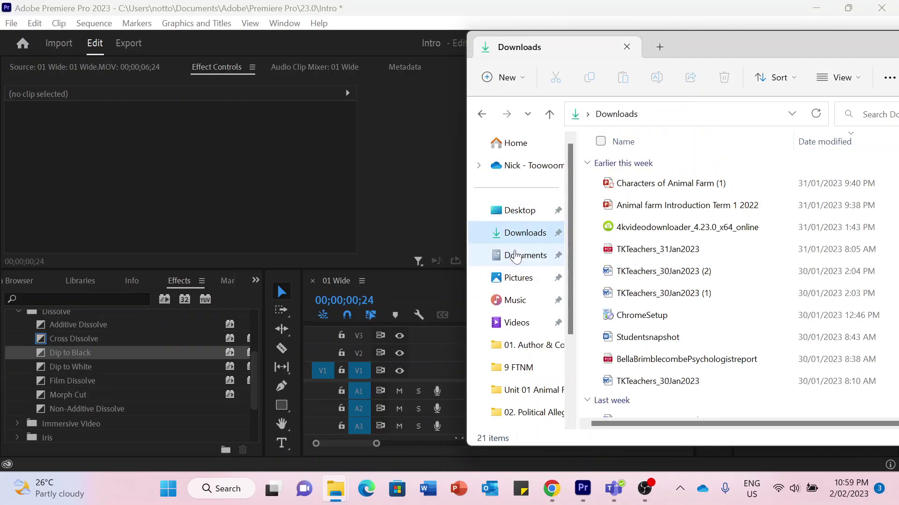
left_click(515, 257)
double_click(650, 167)
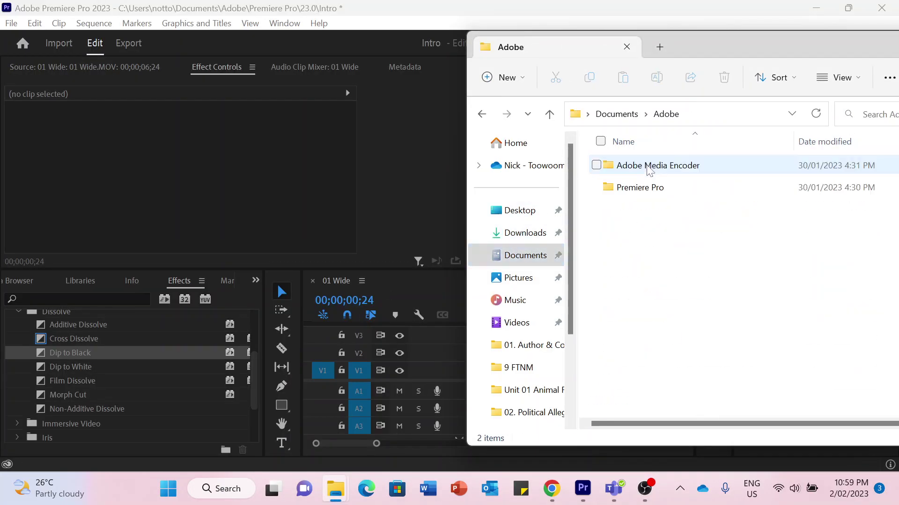
double_click(637, 188)
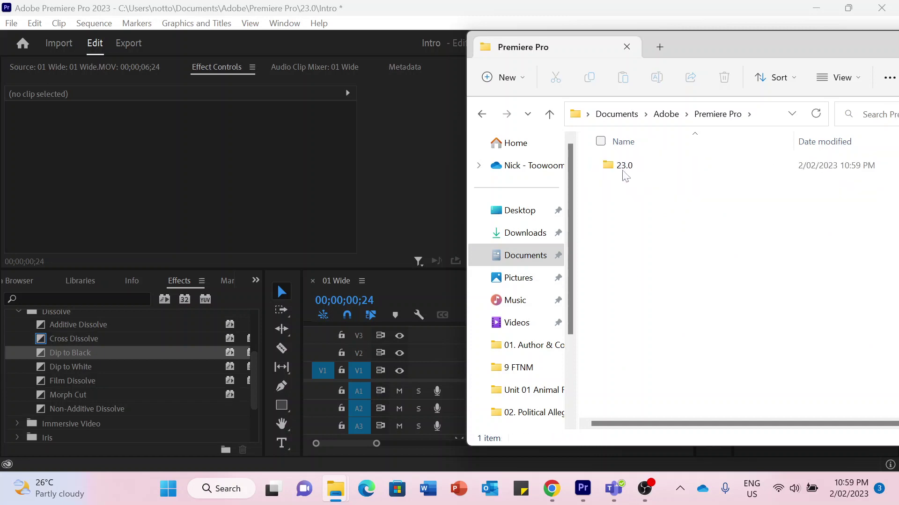
double_click(624, 167)
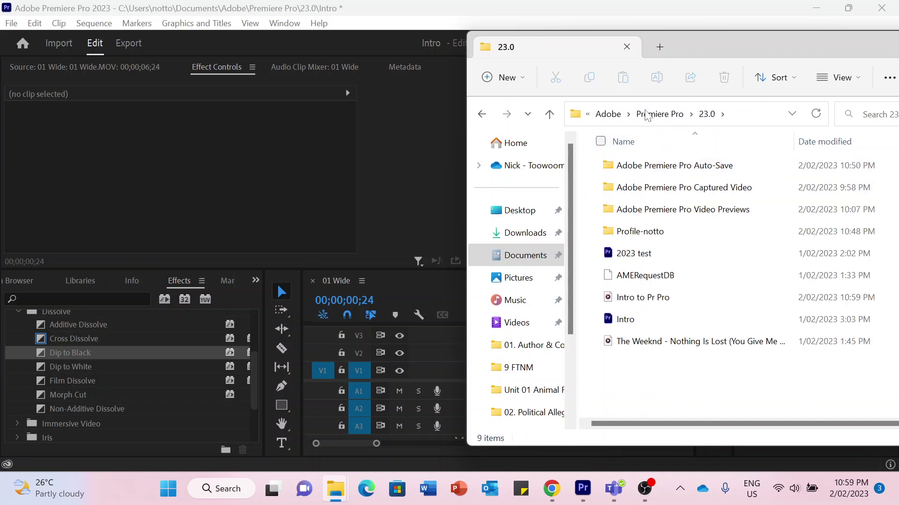
left_click(649, 114)
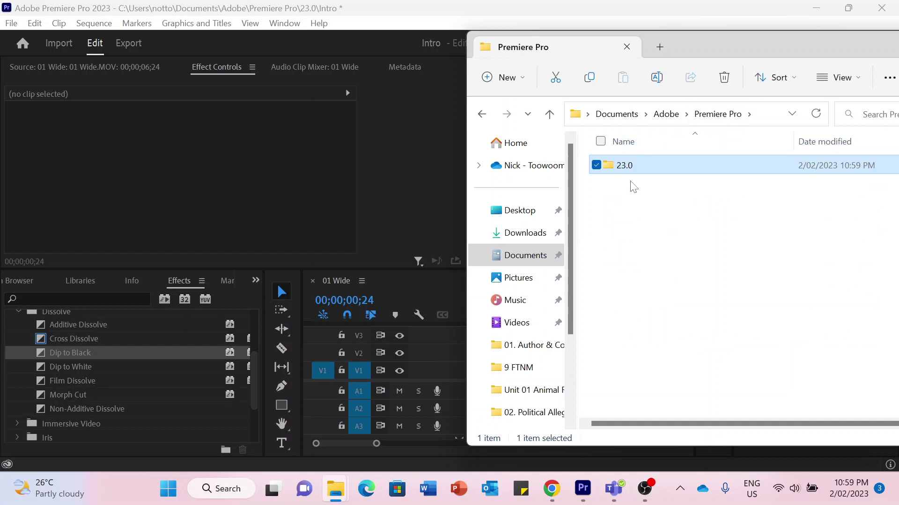
mouse_move(633, 170)
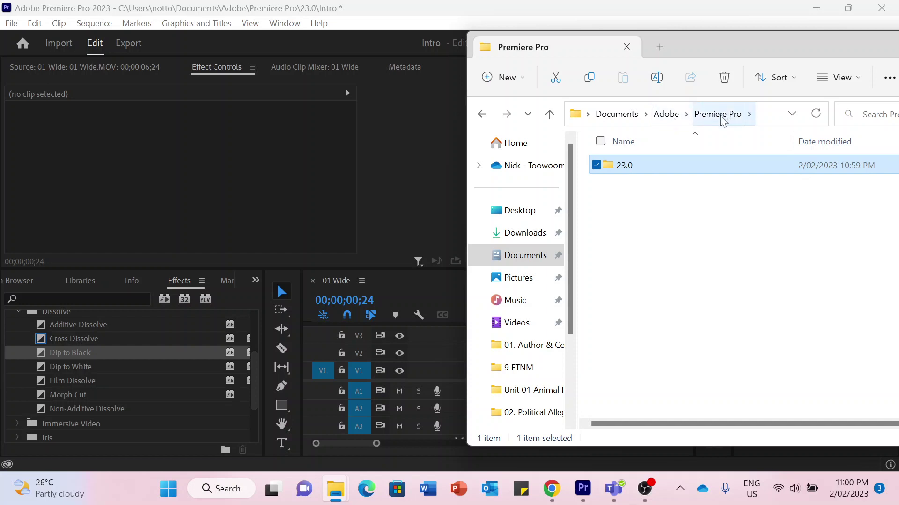
double_click(620, 172)
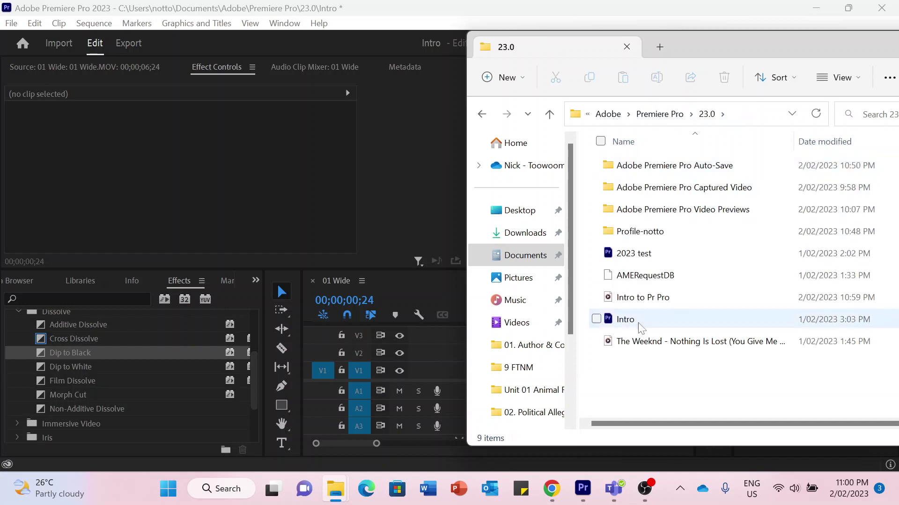
Play Intro to Pr Pro in Media Player and pause on the pink title around 0:00:05.
left_click(633, 305)
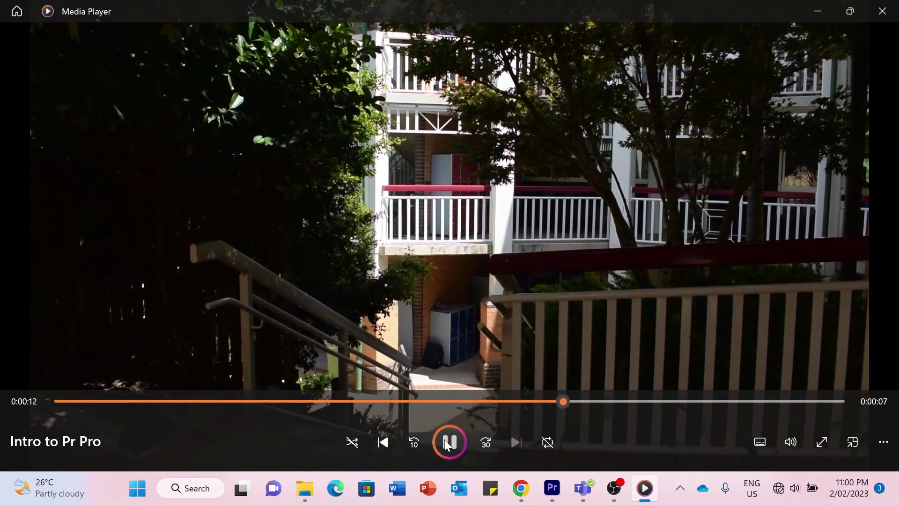
left_click(447, 442)
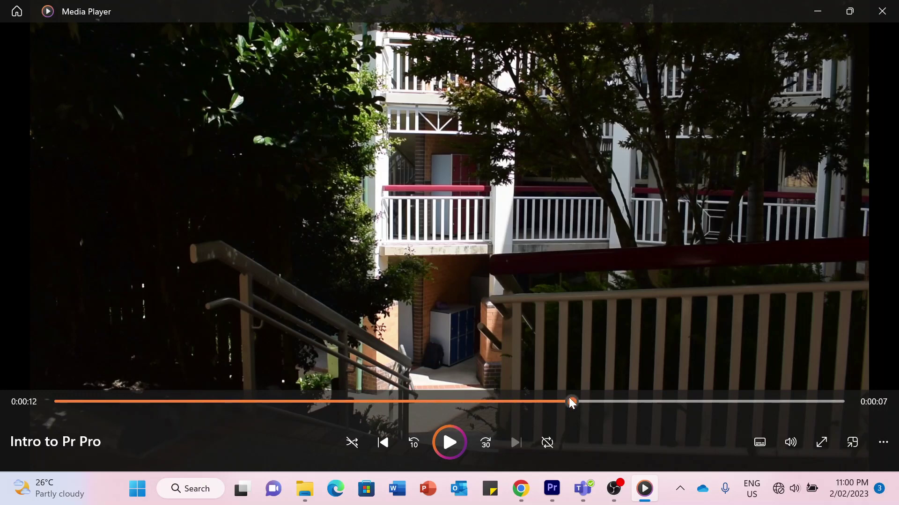
left_click_drag(571, 401, 258, 387)
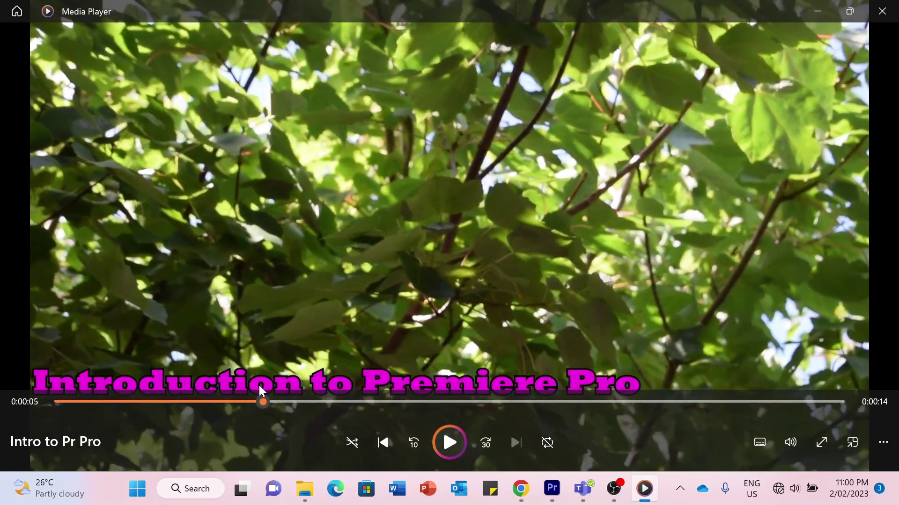